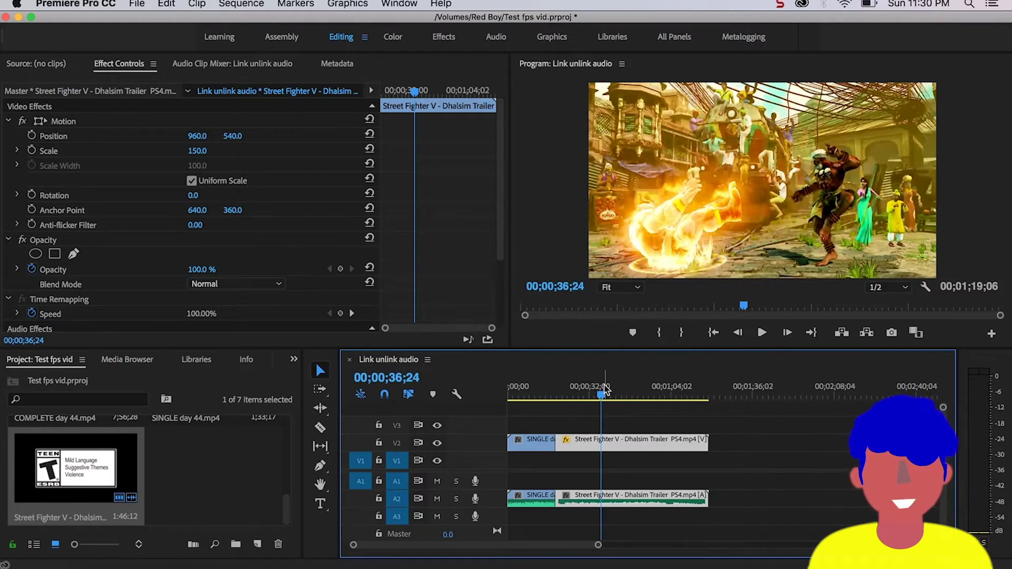
Select the SINGLE day 44.mp4 clip and play the first few seconds of the sequence
{"action": "left_click", "coordinate": [584, 387]}
{"action": "key", "text": "Home"}
{"action": "key", "text": "equal"}
{"action": "key", "text": "equal"}
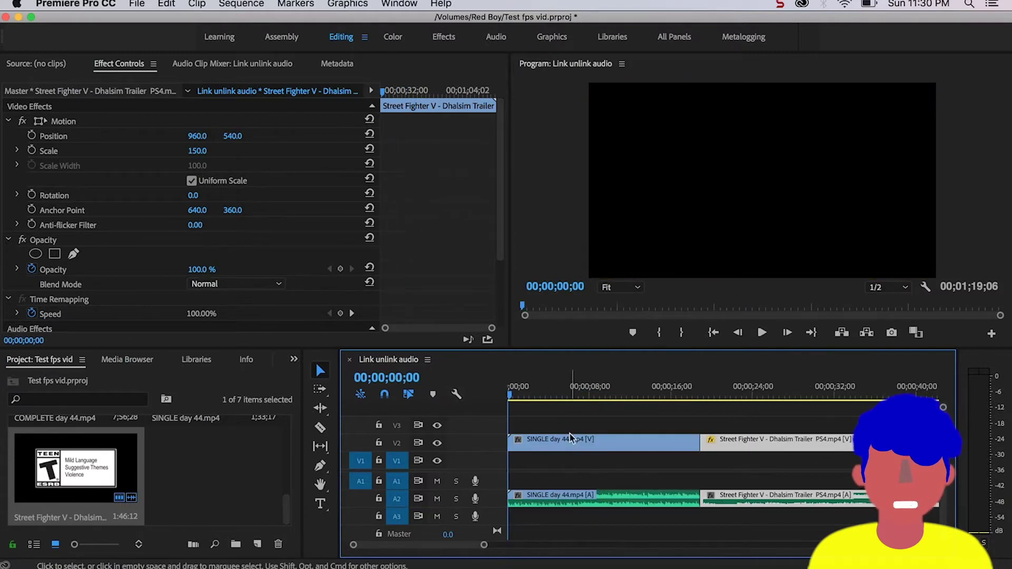
{"action": "left_click", "coordinate": [567, 444]}
{"action": "key", "text": "equal"}
{"action": "left_click", "coordinate": [515, 394]}
{"action": "key", "text": "space"}
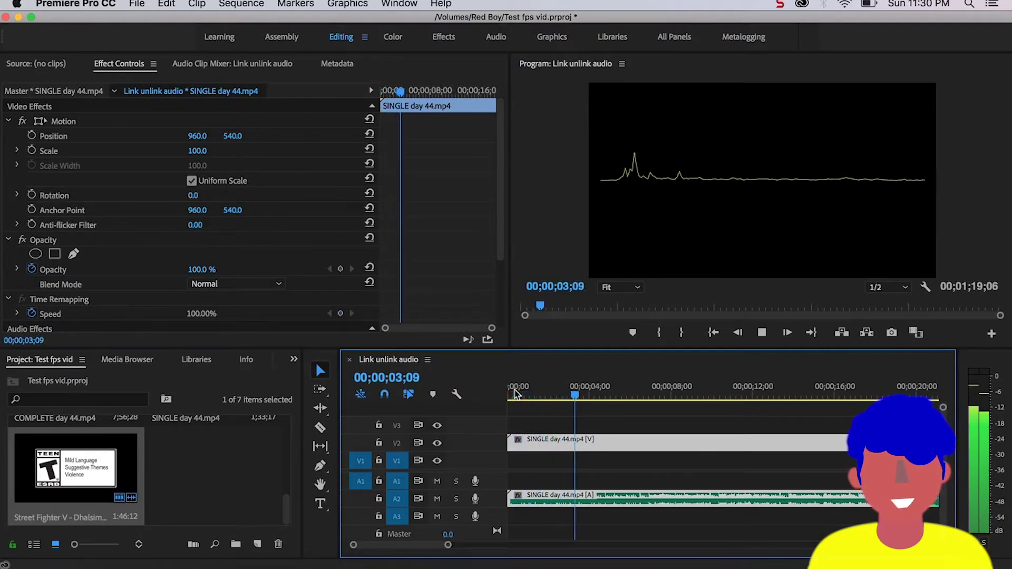
{"action": "key", "text": "space"}
Play the Street Fighter V trailer clip in the sequence from 00;00;21;09 for a few seconds
{"action": "key", "text": "super+z"}
{"action": "key", "text": "minus"}
{"action": "key", "text": "minus"}
{"action": "key", "text": "minus"}
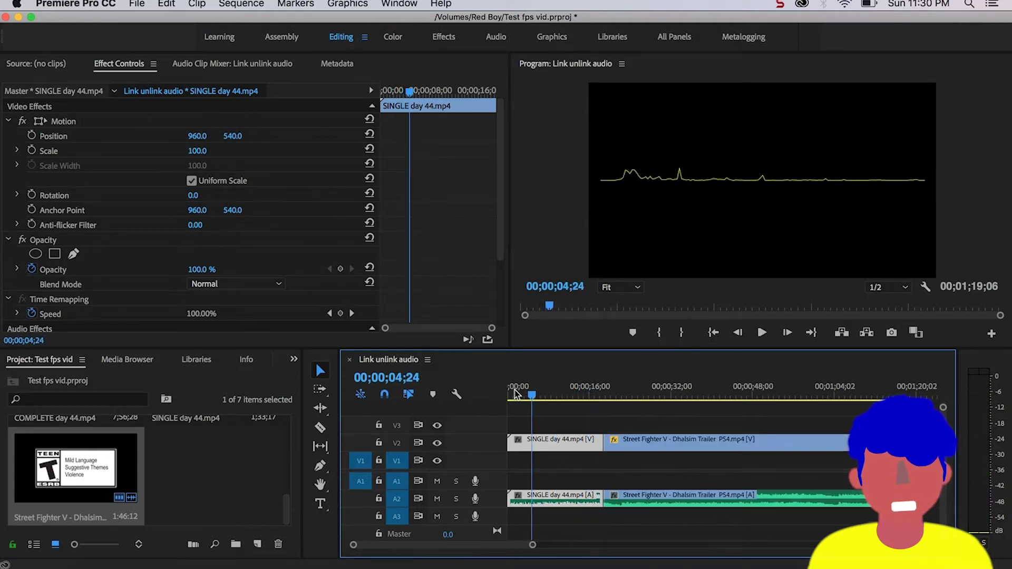
{"action": "key", "text": "equal"}
{"action": "key", "text": "equal"}
{"action": "key", "text": "equal"}
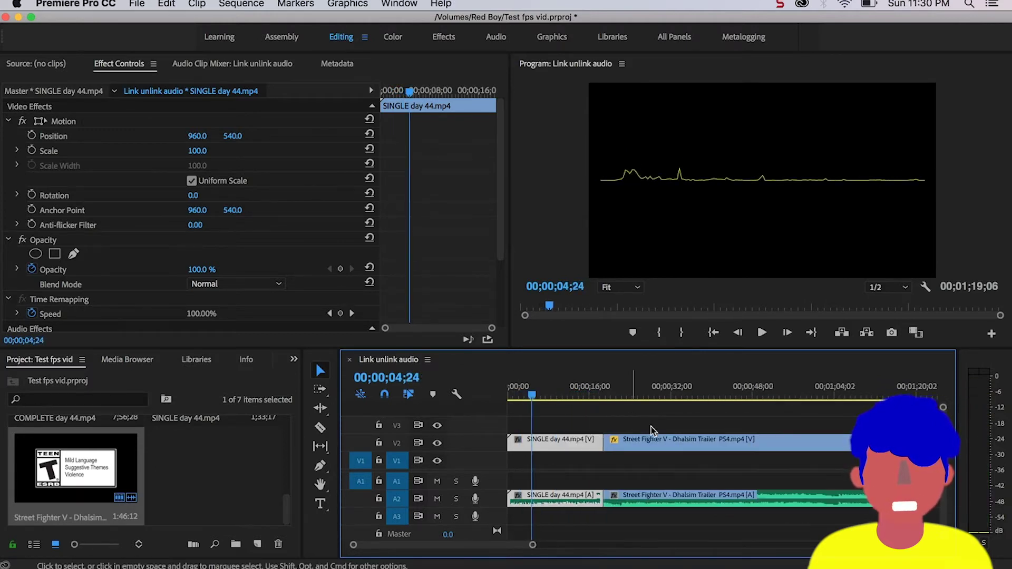
{"action": "key", "text": "minus"}
{"action": "left_click", "coordinate": [611, 393]}
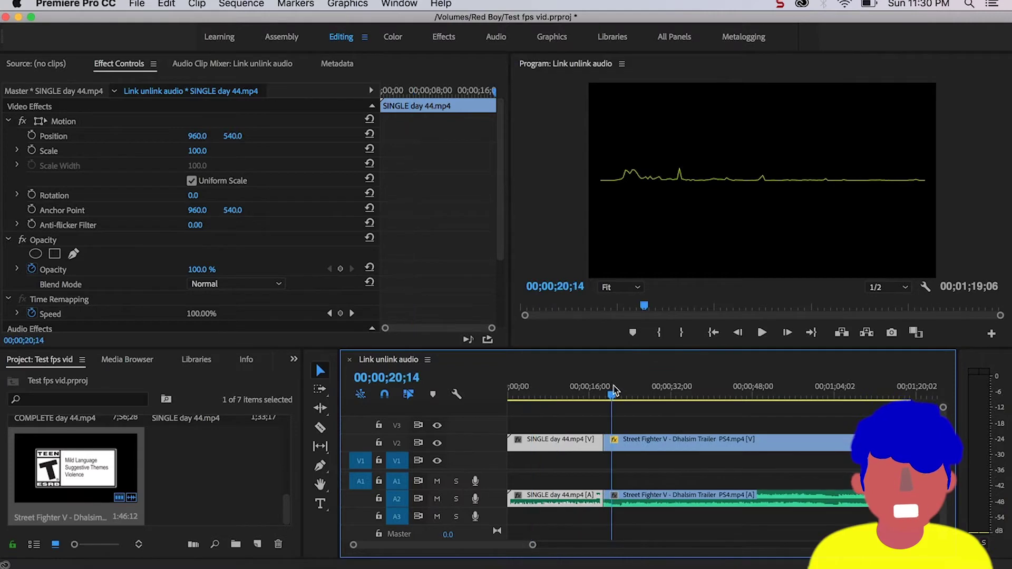
{"action": "left_click", "coordinate": [625, 393]}
{"action": "left_click", "coordinate": [617, 393]}
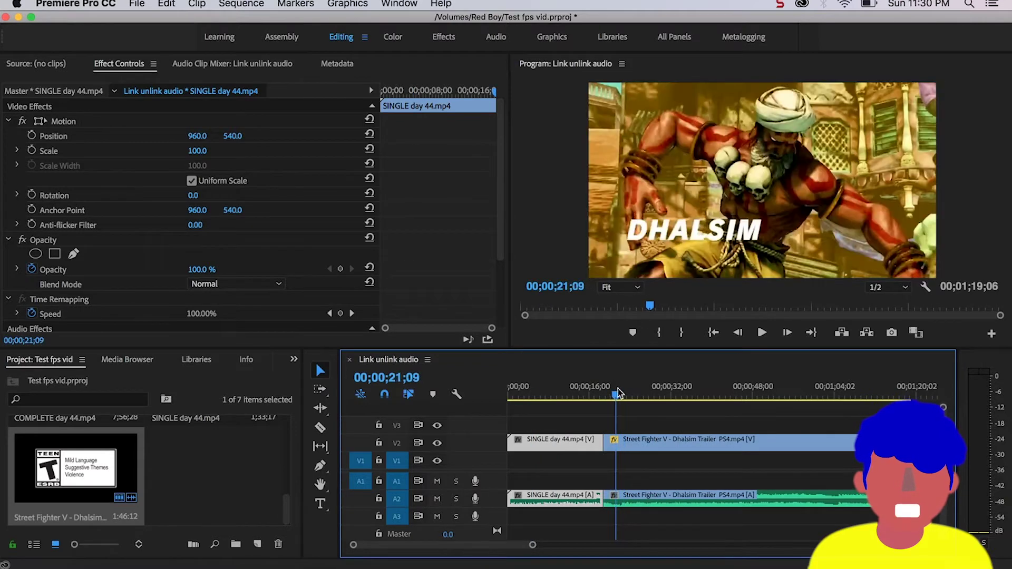
{"action": "key", "text": "space"}
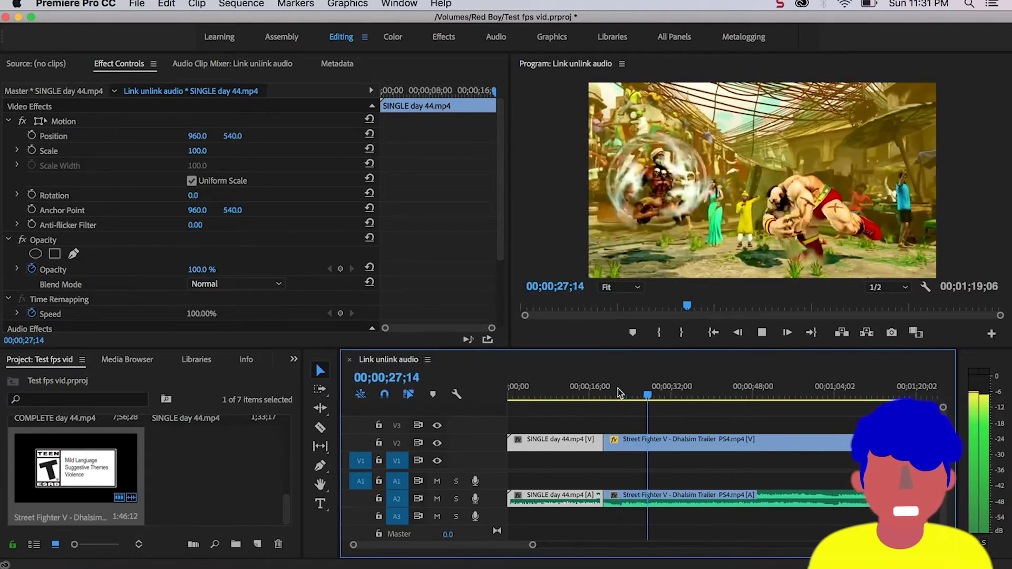
{"action": "key", "text": "space"}
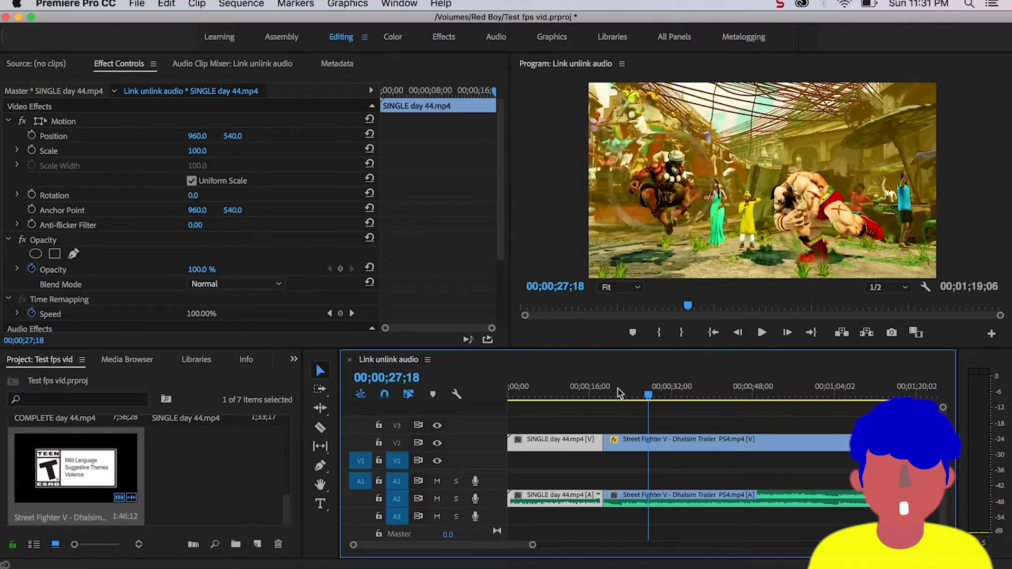
Open the Street Fighter V trailer clip in the Source Monitor and move the sequence playhead to 00;00;00;27
{"action": "key", "text": "minus"}
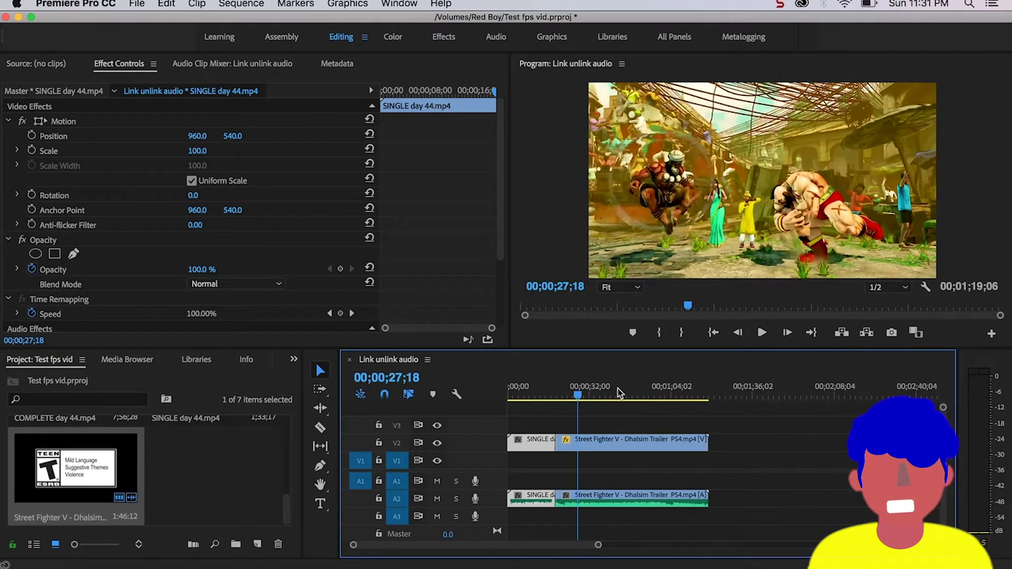
{"action": "double_click", "coordinate": [633, 443]}
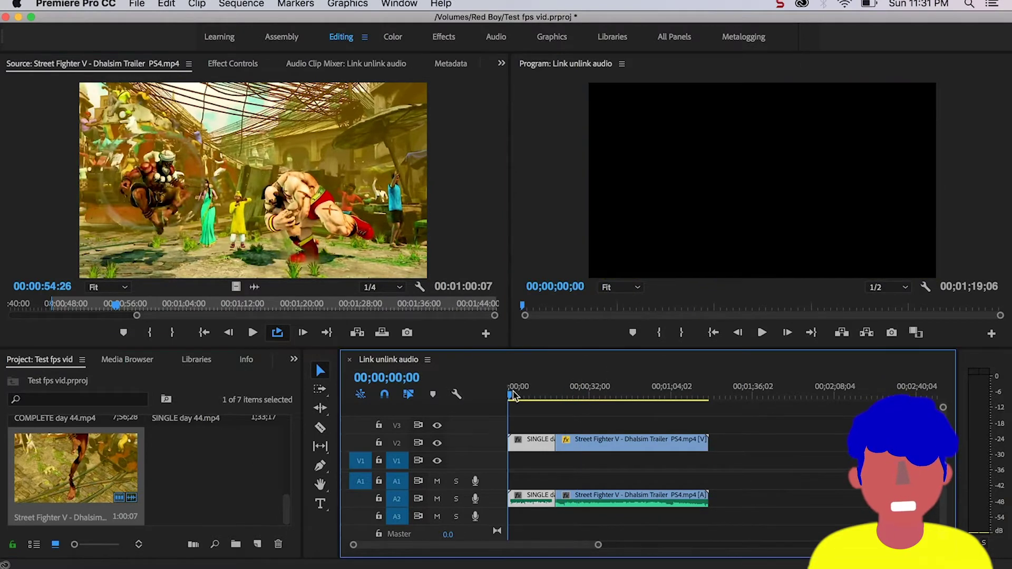
{"action": "key", "text": "minus"}
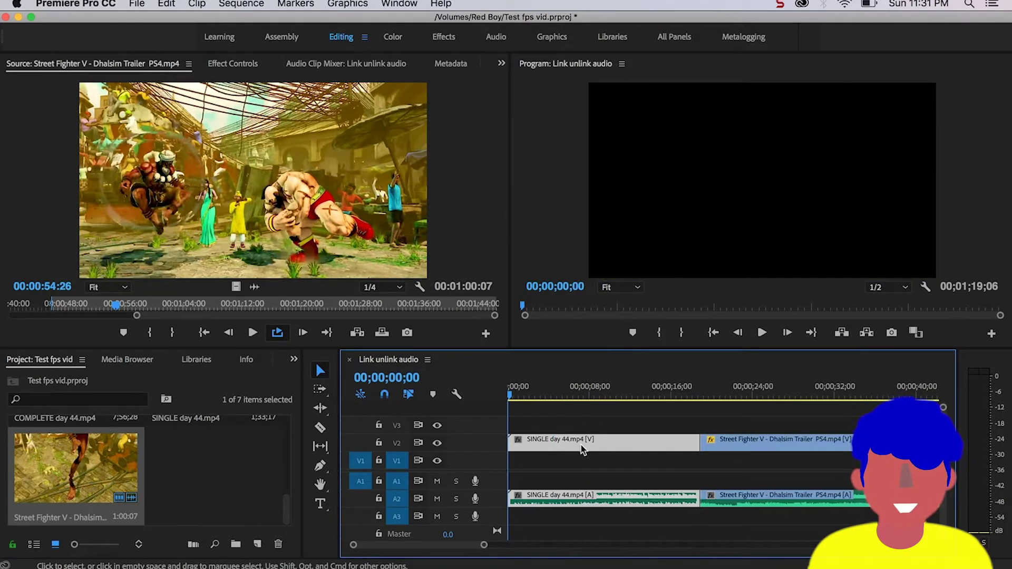
{"action": "left_click", "coordinate": [519, 395]}
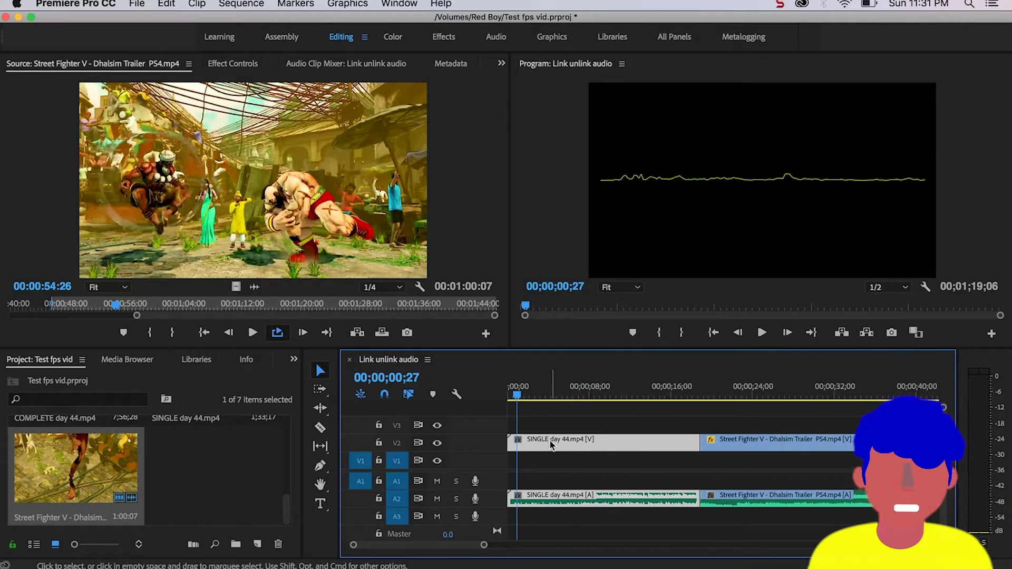
Unlink the video and audio of the SINGLE day 44.mp4 clip and select its video part on its own
{"action": "key", "text": "equal"}
{"action": "key", "text": "minus"}
{"action": "key", "text": "minus"}
{"action": "key", "text": "equal"}
{"action": "key", "text": "minus"}
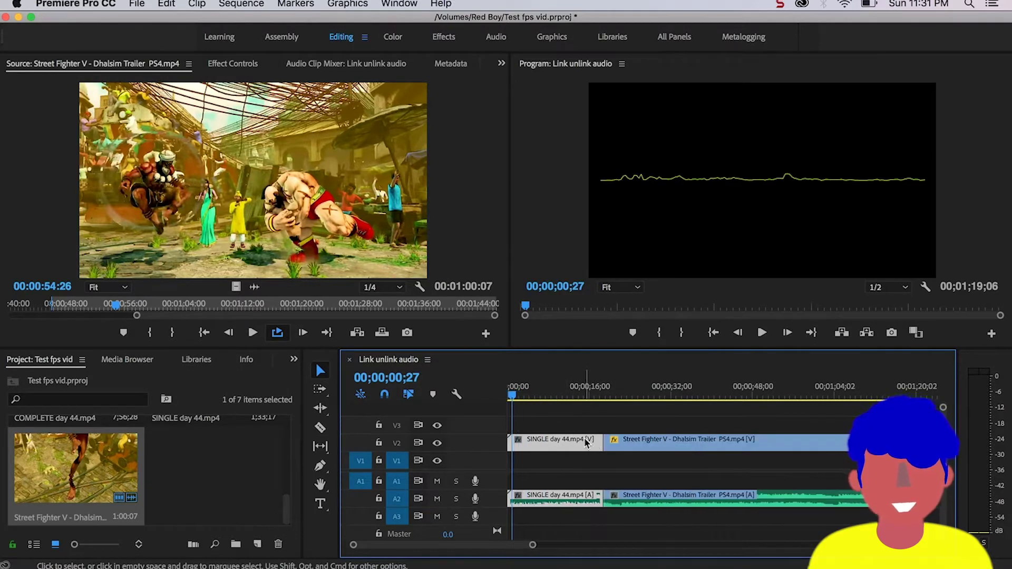
{"action": "key", "text": "equal"}
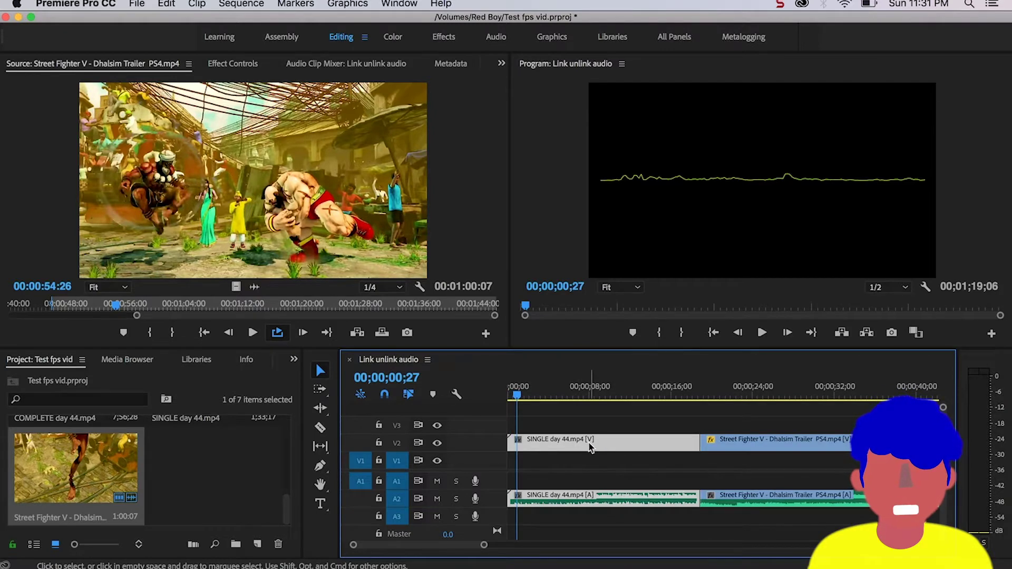
{"action": "left_click", "coordinate": [197, 5]}
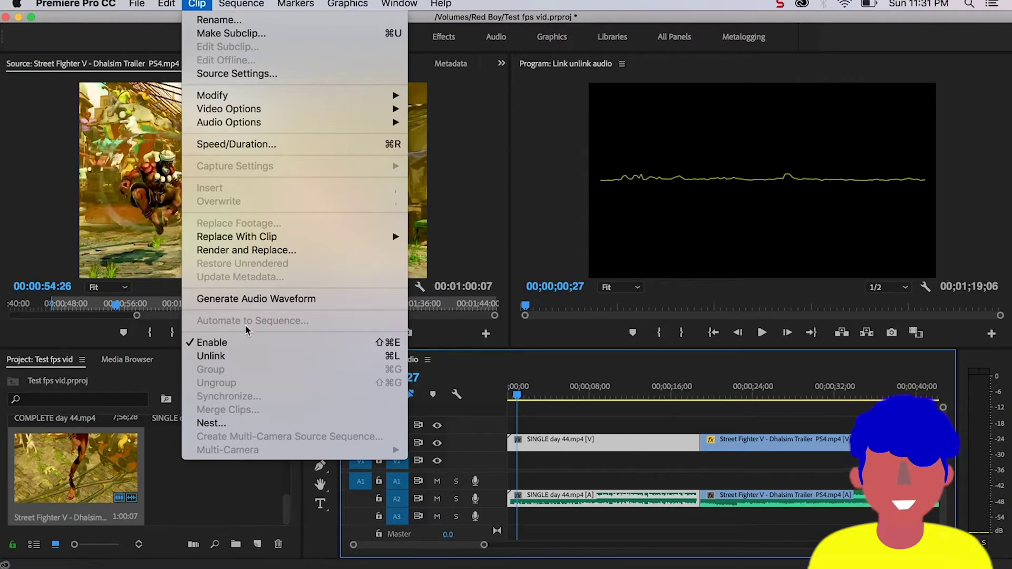
{"action": "left_click", "coordinate": [211, 356]}
{"action": "left_click", "coordinate": [569, 495]}
{"action": "left_click", "coordinate": [575, 446]}
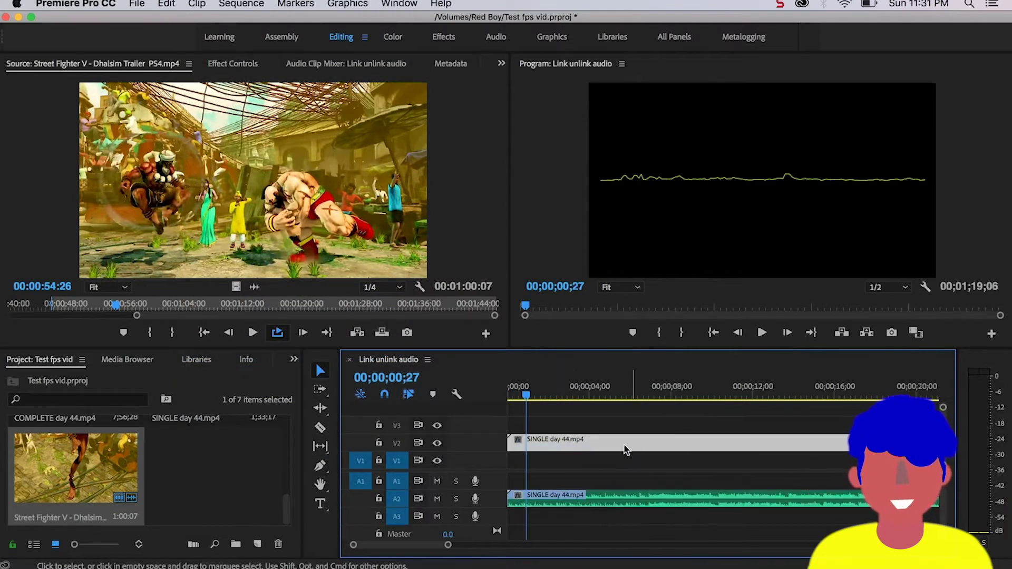
Examine the end of the still linked Street Fighter V trailer clip and return the playhead to the sequence start
{"action": "key", "text": "minus"}
{"action": "left_click_drag", "start_coordinate": [605, 401], "coordinate": [706, 403]}
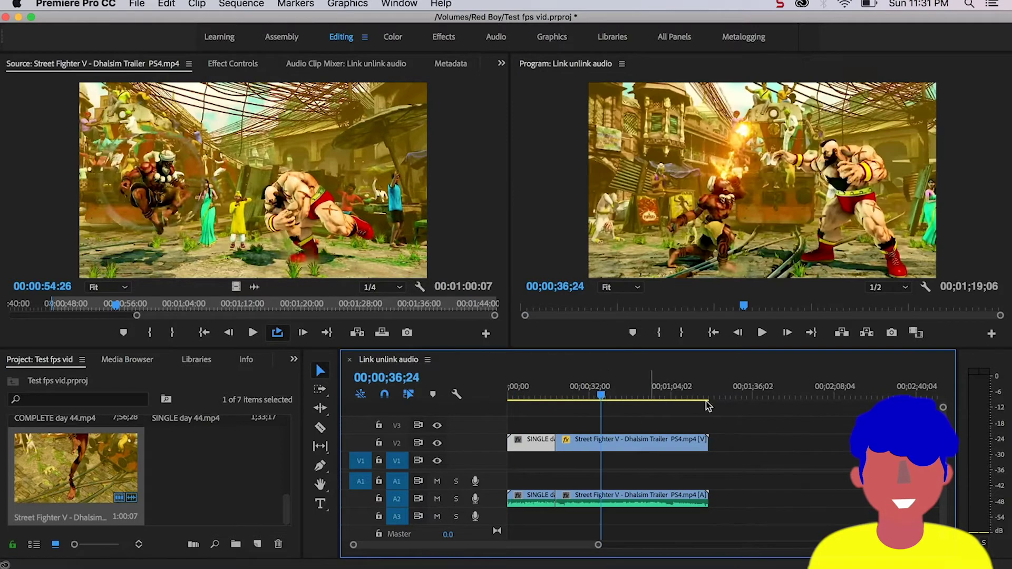
{"action": "key", "text": "equal"}
{"action": "key", "text": "equal"}
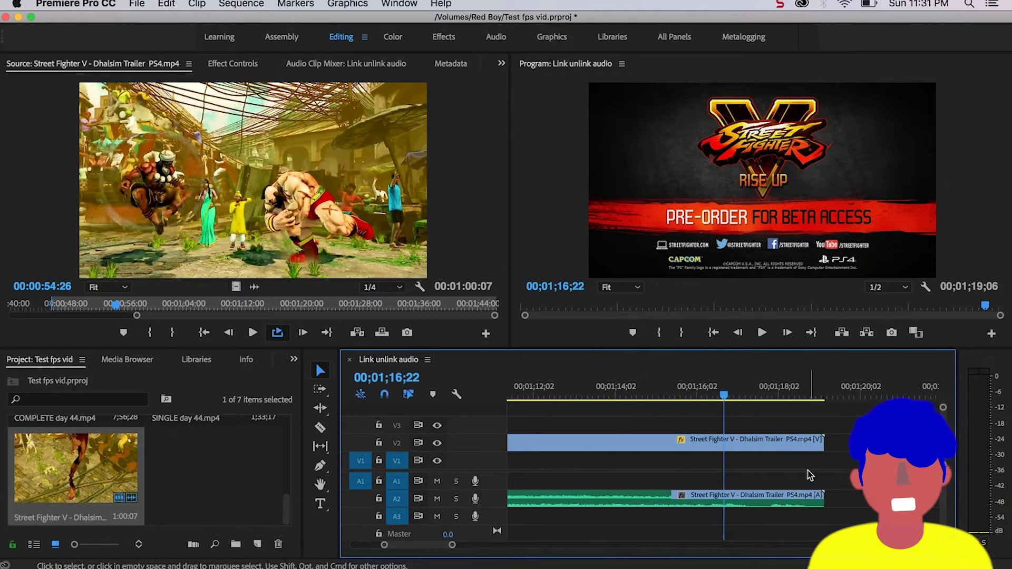
{"action": "left_click", "coordinate": [801, 441]}
{"action": "left_click", "coordinate": [811, 453]}
{"action": "key", "text": "minus"}
{"action": "key", "text": "minus"}
{"action": "left_click", "coordinate": [685, 395]}
{"action": "left_click_drag", "start_coordinate": [656, 396], "coordinate": [507, 396]}
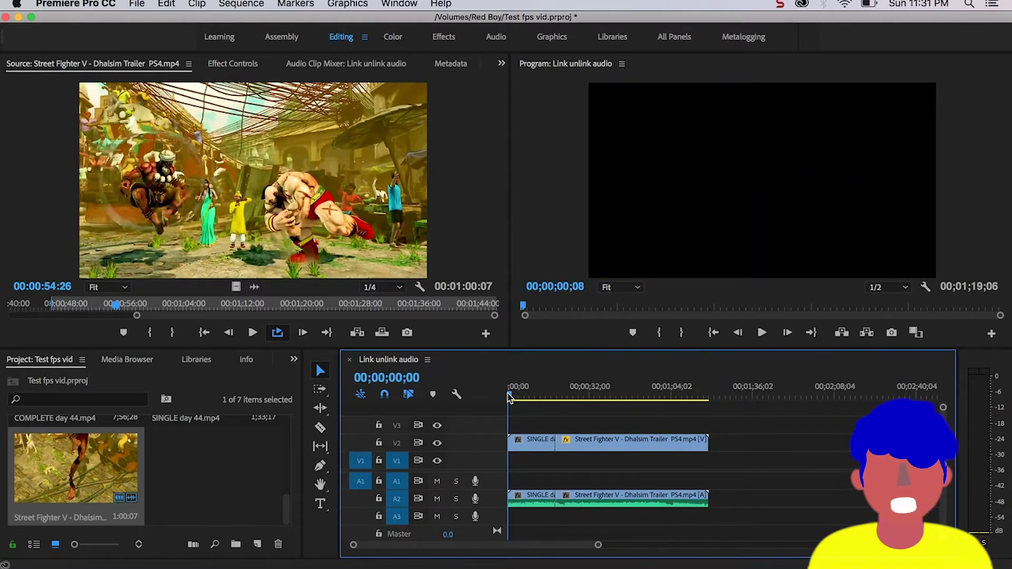
Select the unlinked video and audio parts of SINGLE day 44.mp4 one after the other to check their independence
{"action": "key", "text": "equal"}
{"action": "left_click_drag", "start_coordinate": [579, 390], "coordinate": [595, 391]}
{"action": "key", "text": "equal"}
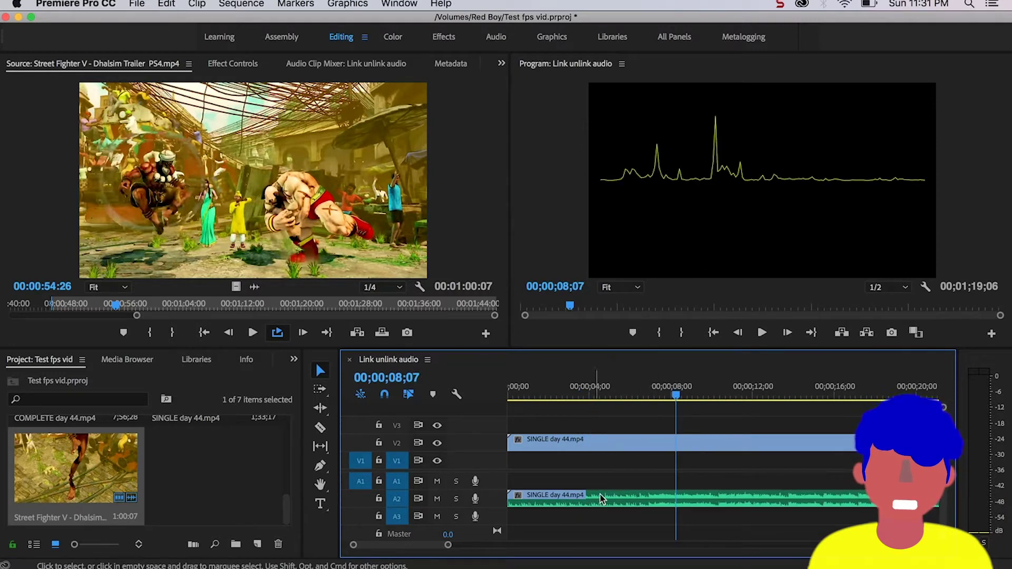
{"action": "left_click", "coordinate": [611, 449]}
{"action": "left_click", "coordinate": [616, 501]}
Move only the video part of SINGLE day 44.mp4 to about 00;01;56 and play the sequence from the start
{"action": "key", "text": "minus"}
{"action": "key", "text": "minus"}
{"action": "key", "text": "minus"}
{"action": "left_click_drag", "start_coordinate": [531, 441], "coordinate": [829, 445]}
{"action": "left_click_drag", "start_coordinate": [564, 389], "coordinate": [487, 392]}
{"action": "key", "text": "space"}
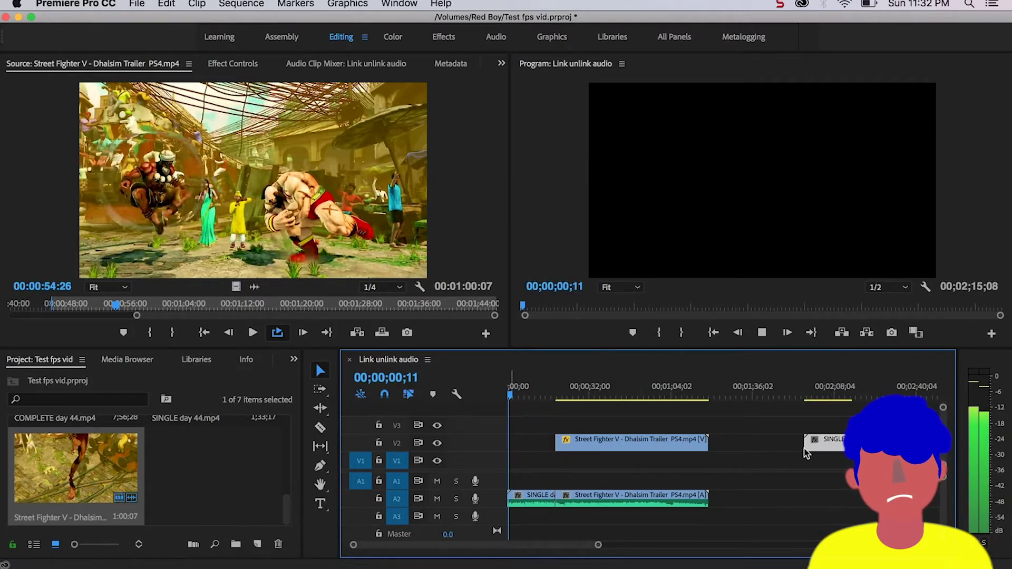
Return the video part of SINGLE day 44.mp4 to the start of the sequence
{"action": "key", "text": "super+z"}
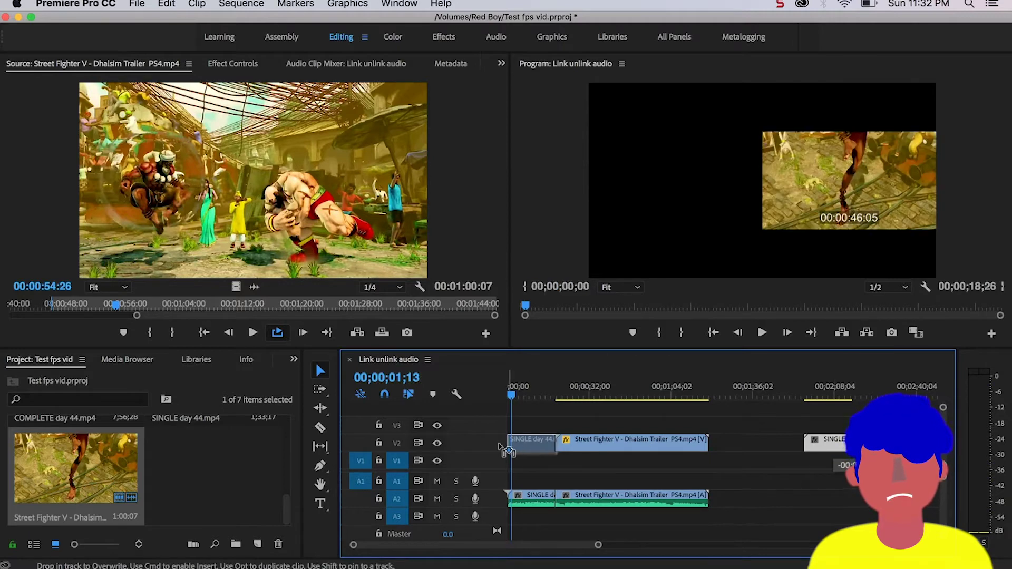
{"action": "key", "text": "equal"}
{"action": "key", "text": "minus"}
Move only the audio part of SINGLE day 44.mp4 to about 00;01;43 and play the sequence from the start
{"action": "left_click_drag", "start_coordinate": [546, 501], "coordinate": [801, 496]}
{"action": "key", "text": "XF86AudioRaiseVolume"}
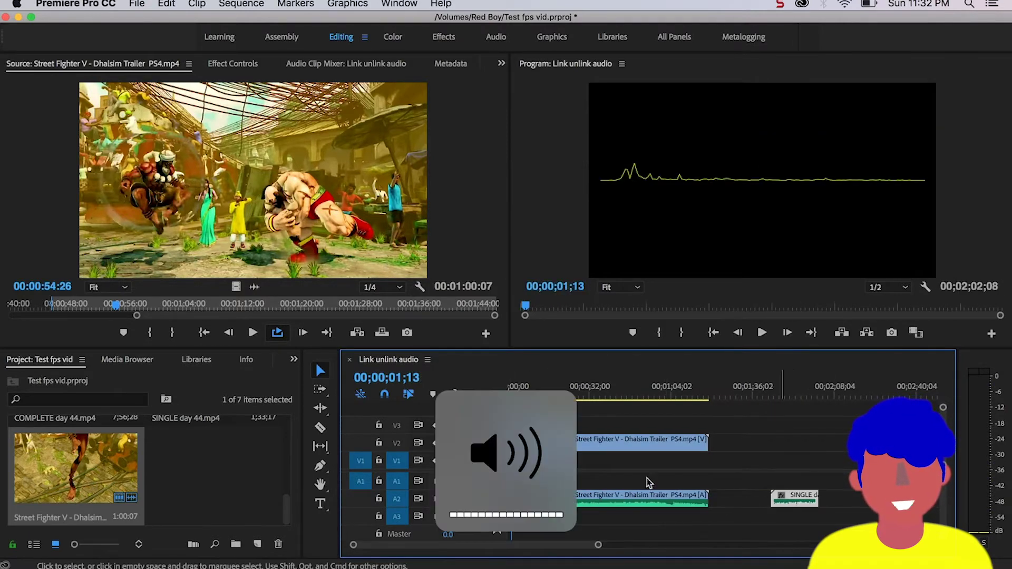
{"action": "left_click", "coordinate": [566, 390]}
{"action": "key", "text": "Home"}
{"action": "key", "text": "space"}
{"action": "key", "text": "equal"}
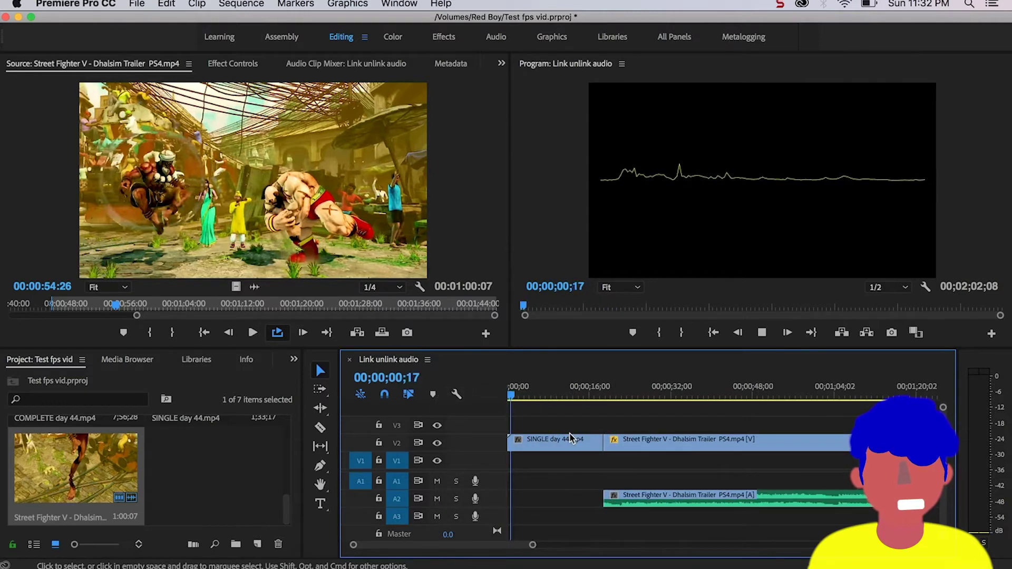
{"action": "left_click", "coordinate": [549, 502]}
{"action": "key", "text": "Delete"}
{"action": "key", "text": "minus"}
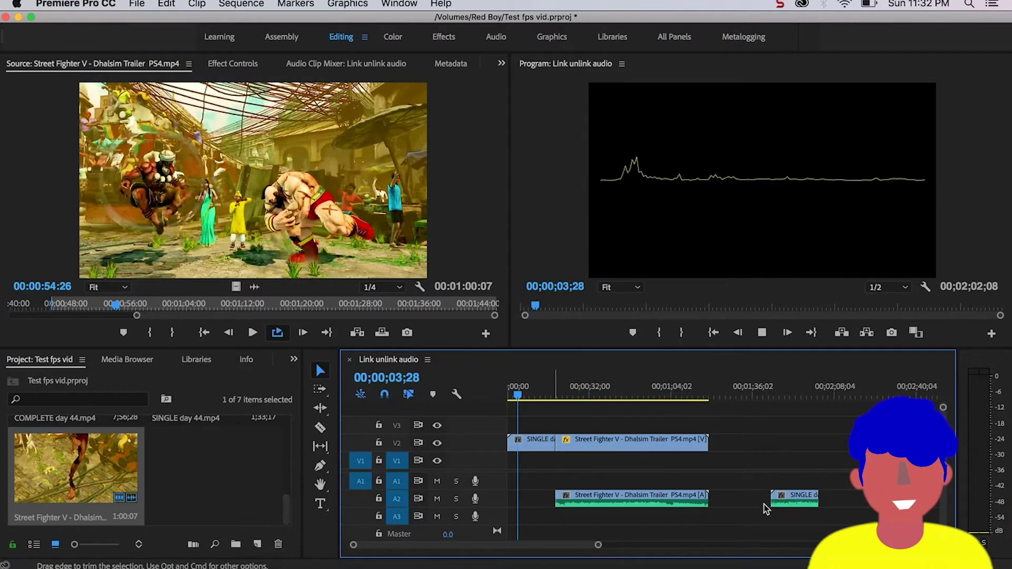
Move the audio part of SINGLE day 44.mp4 back to the sequence start beneath its video, and clear the selection
{"action": "left_click_drag", "start_coordinate": [790, 498], "coordinate": [513, 505]}
{"action": "key", "text": "equal"}
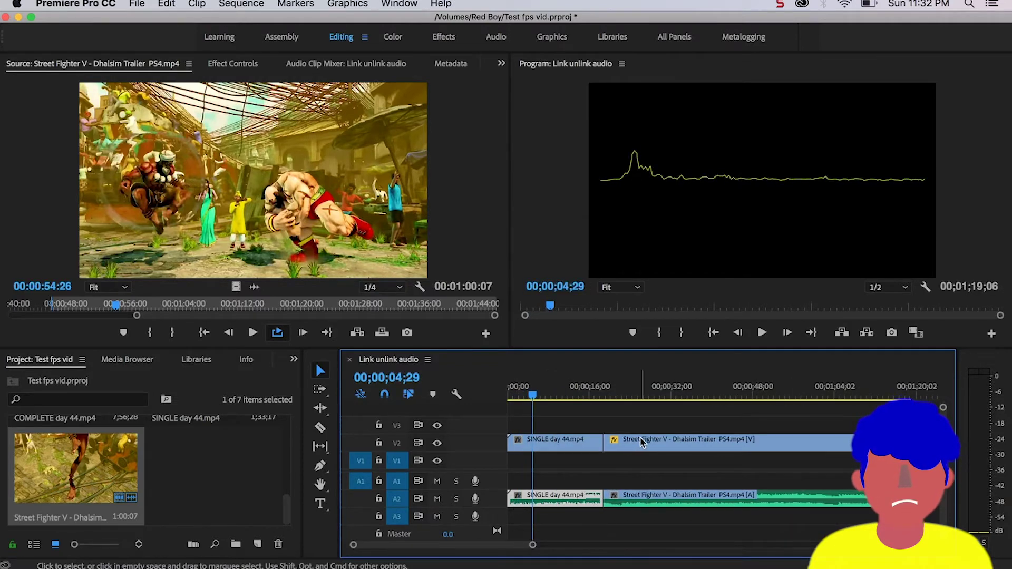
{"action": "key", "text": "equal"}
{"action": "left_click", "coordinate": [593, 416]}
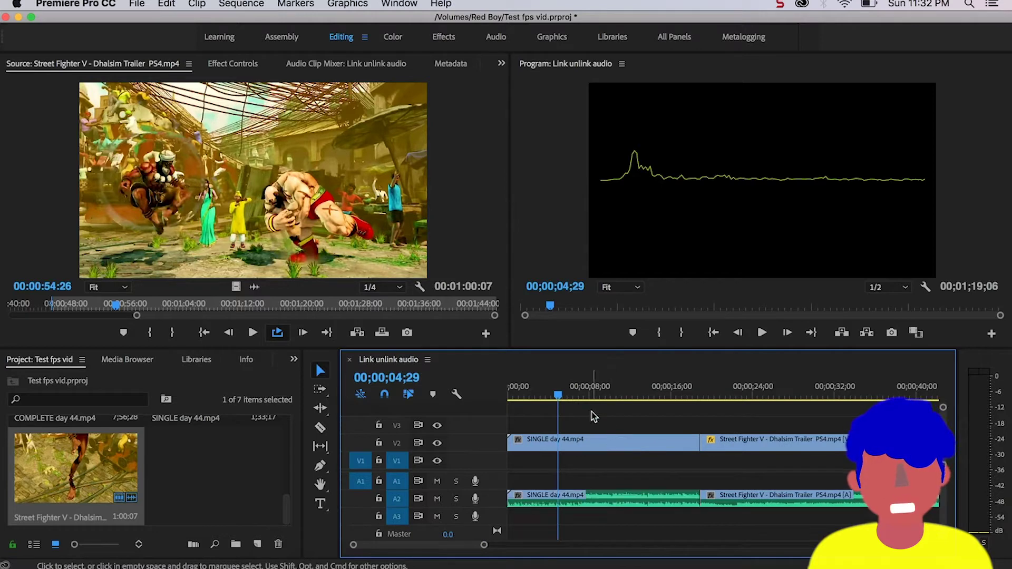
Select both the video and audio parts of SINGLE day 44.mp4 and link them together
{"action": "left_click", "coordinate": [593, 442]}
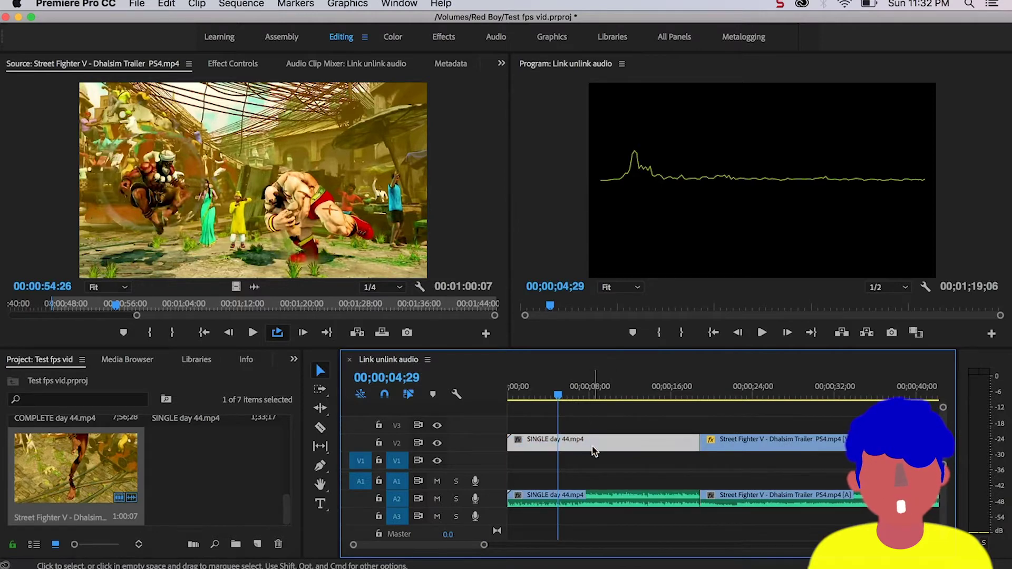
{"action": "left_click", "coordinate": [610, 424]}
{"action": "left_click", "coordinate": [564, 445]}
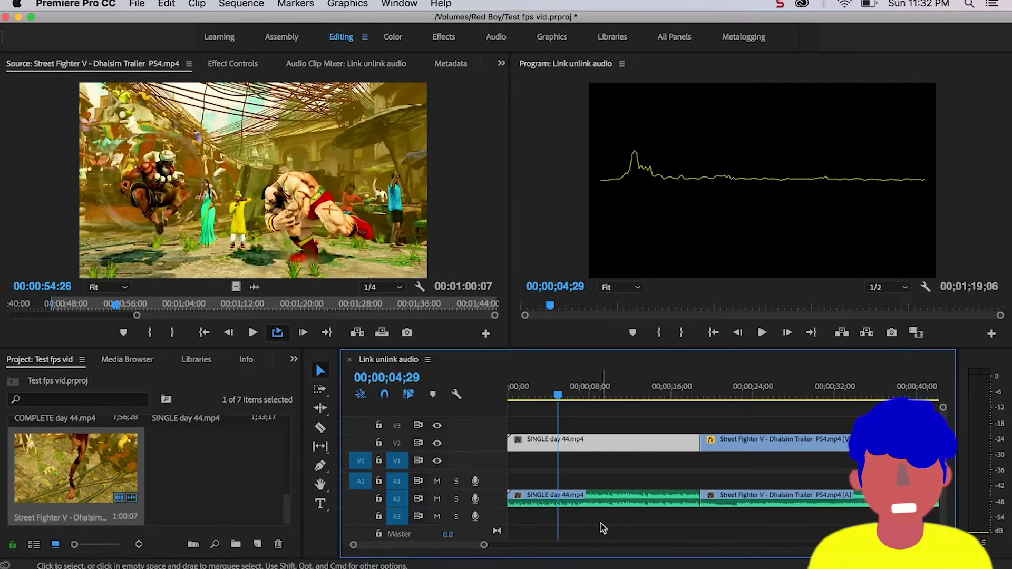
{"action": "key", "text": "shift"}
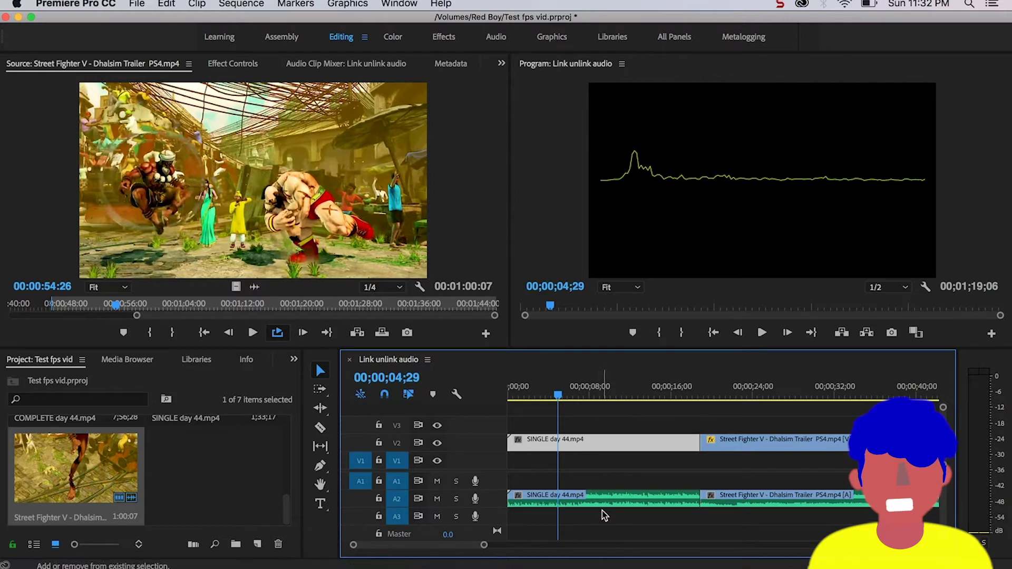
{"action": "left_click", "coordinate": [603, 503], "text": "shift"}
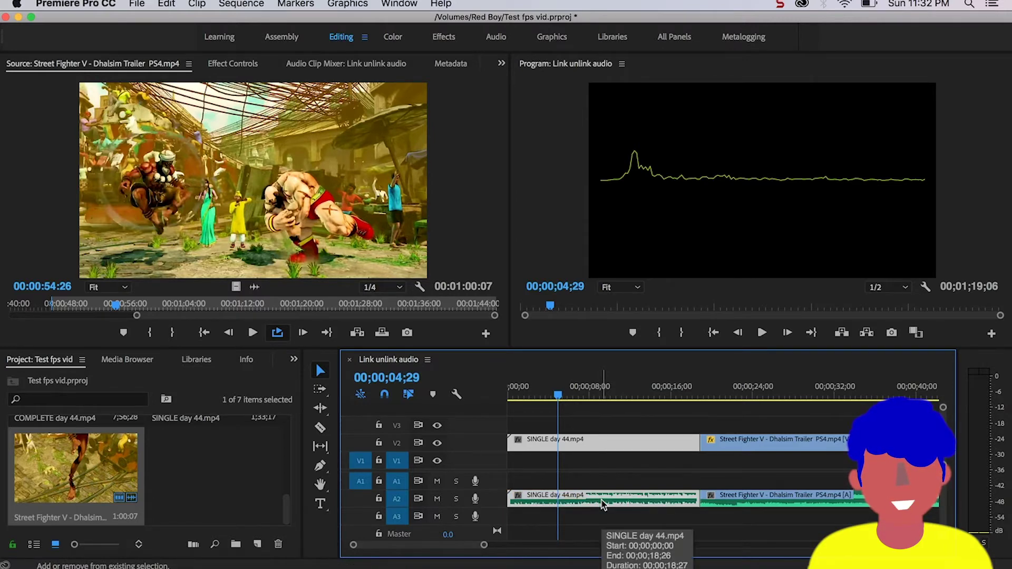
{"action": "key", "text": "minus"}
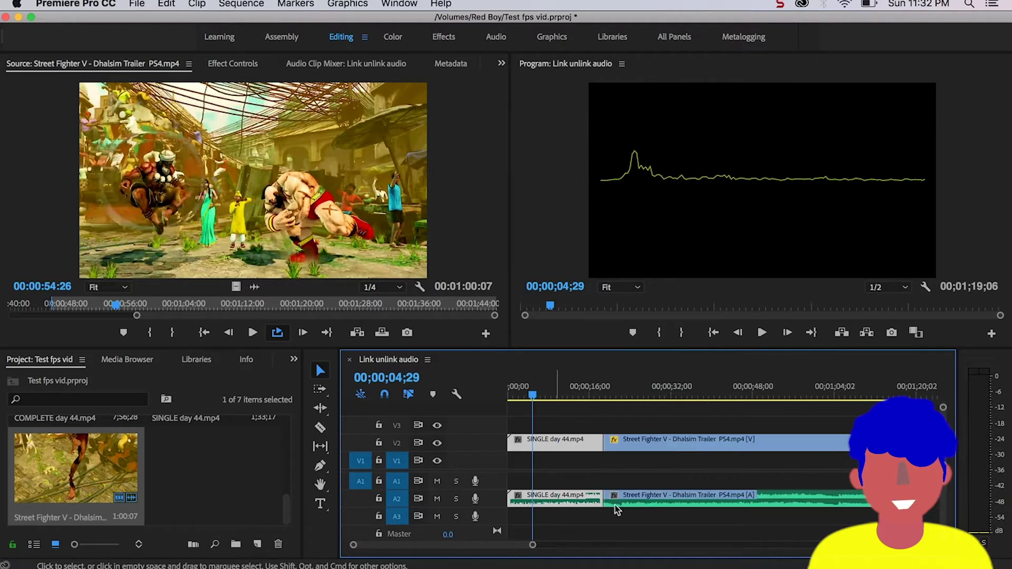
{"action": "left_click", "coordinate": [202, 7]}
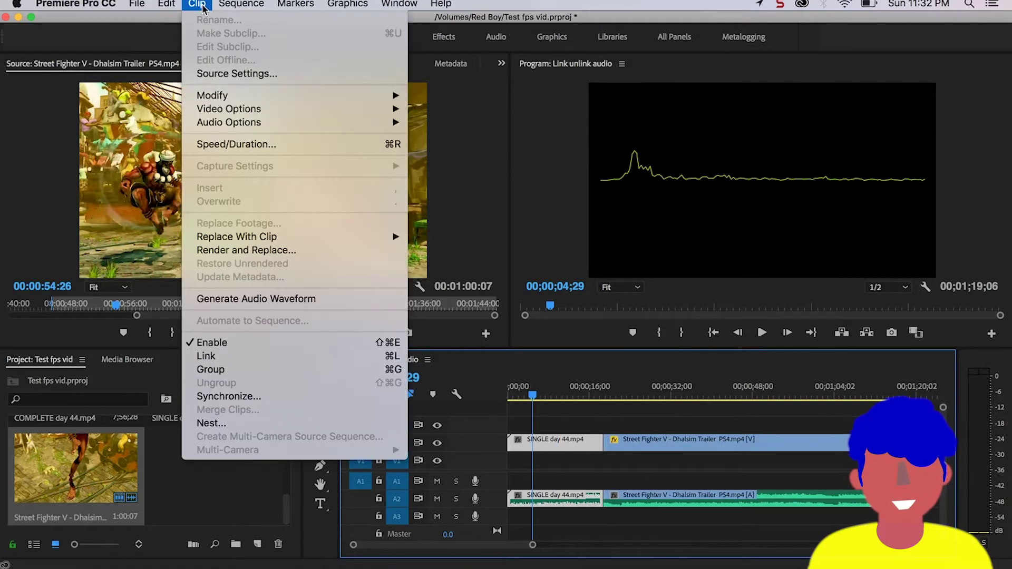
{"action": "left_click", "coordinate": [266, 358]}
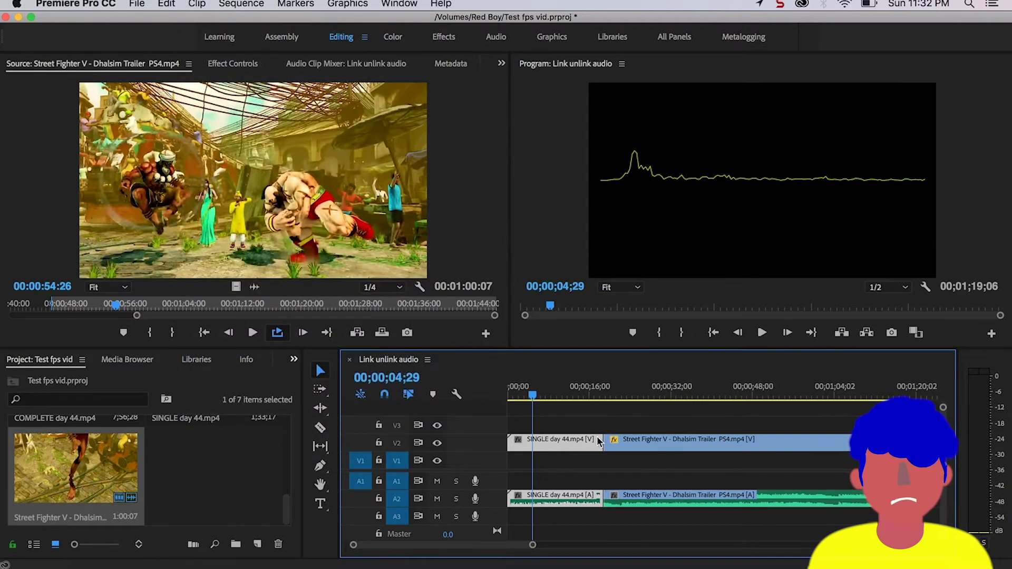
{"action": "key", "text": "="}
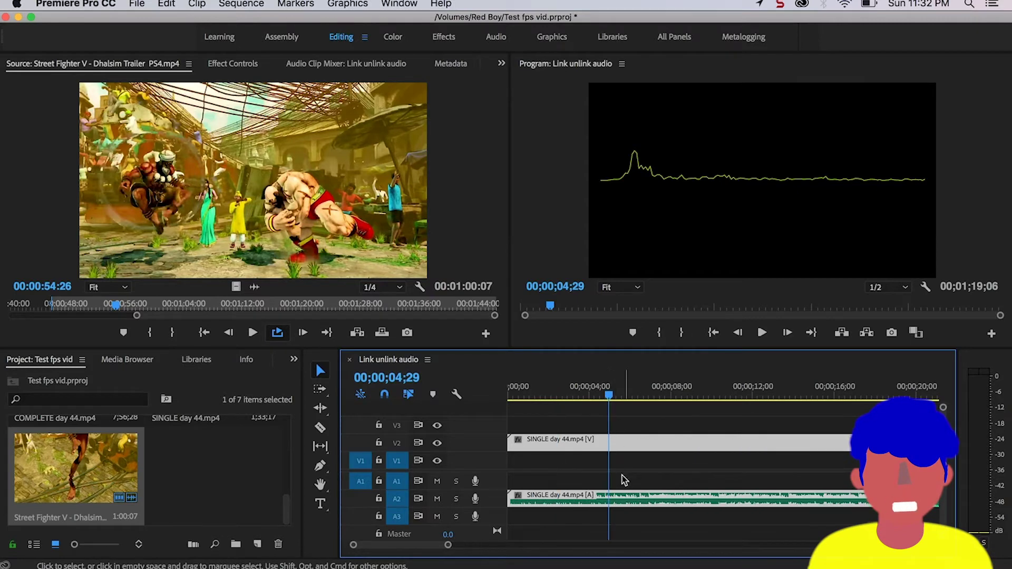
Select the Street Fighter V - Dhalsim Trailer PS4.mp4 clip in the timeline and unlink its video and audio
{"action": "key", "text": "minus"}
{"action": "key", "text": "minus"}
{"action": "left_click_drag", "start_coordinate": [543, 391], "coordinate": [589, 389]}
{"action": "left_click", "coordinate": [604, 448]}
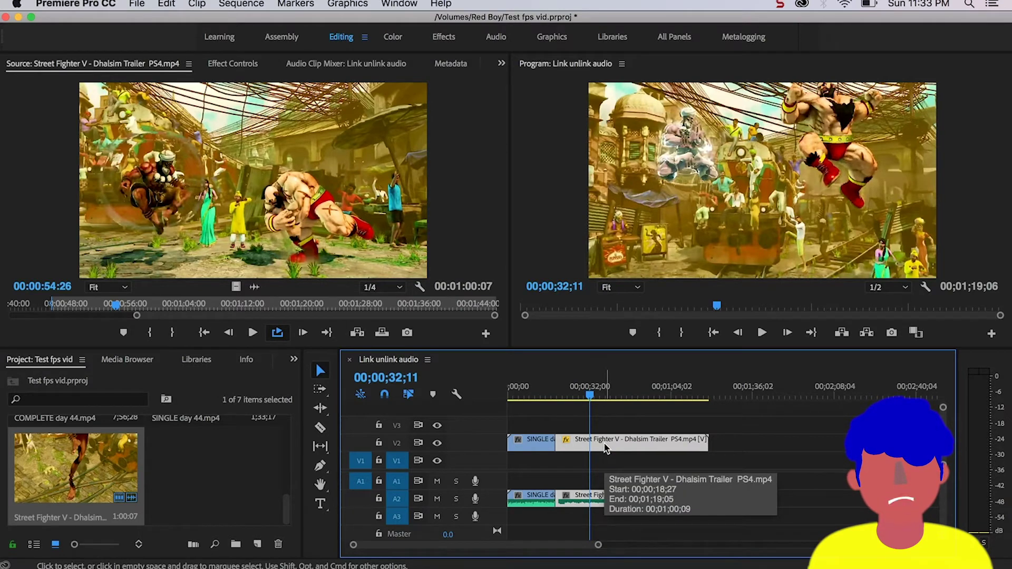
{"action": "left_click", "coordinate": [196, 5]}
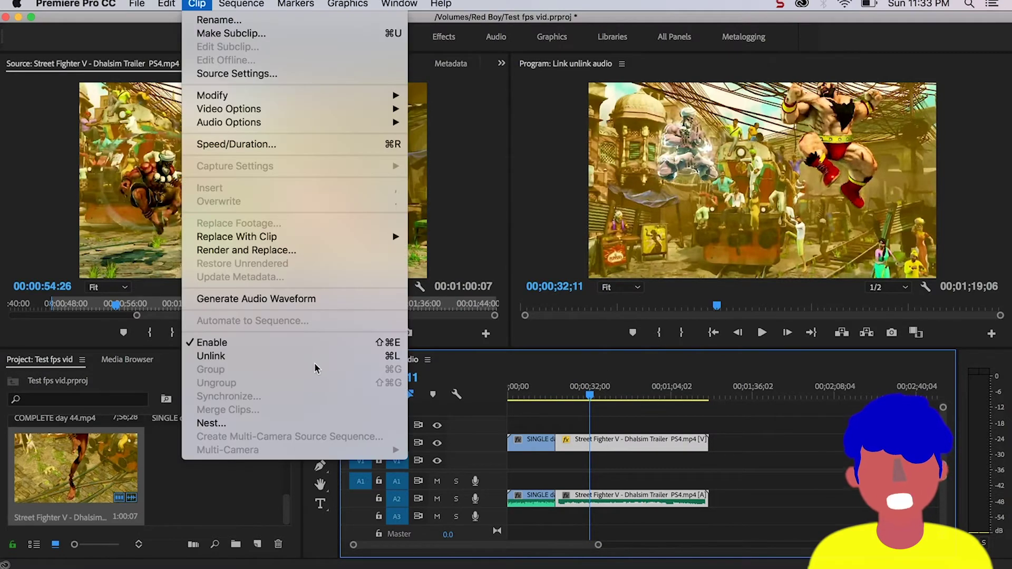
{"action": "left_click", "coordinate": [641, 442]}
{"action": "key", "text": "equal"}
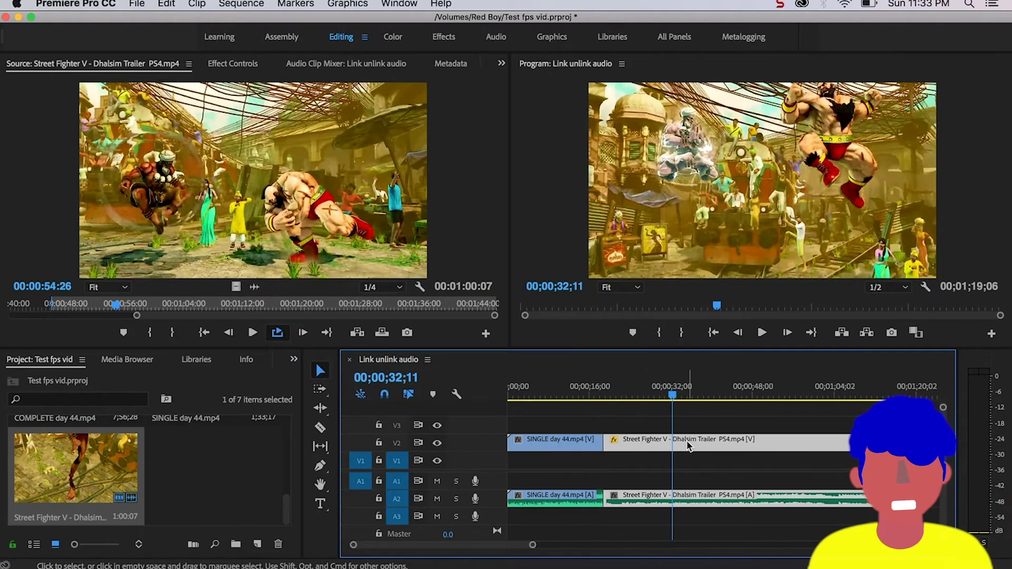
{"action": "key", "text": "super"}
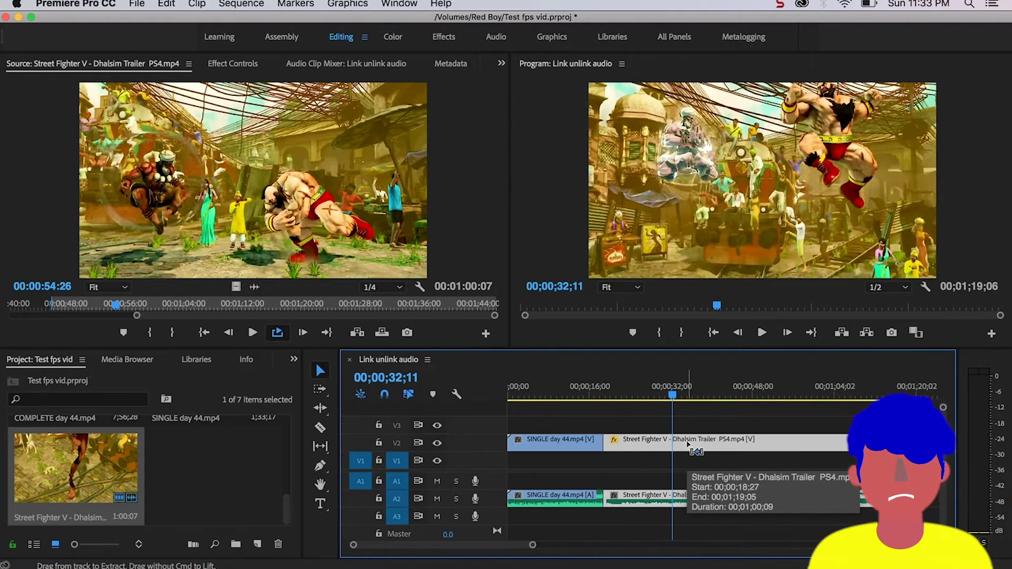
{"action": "key", "text": "super+l"}
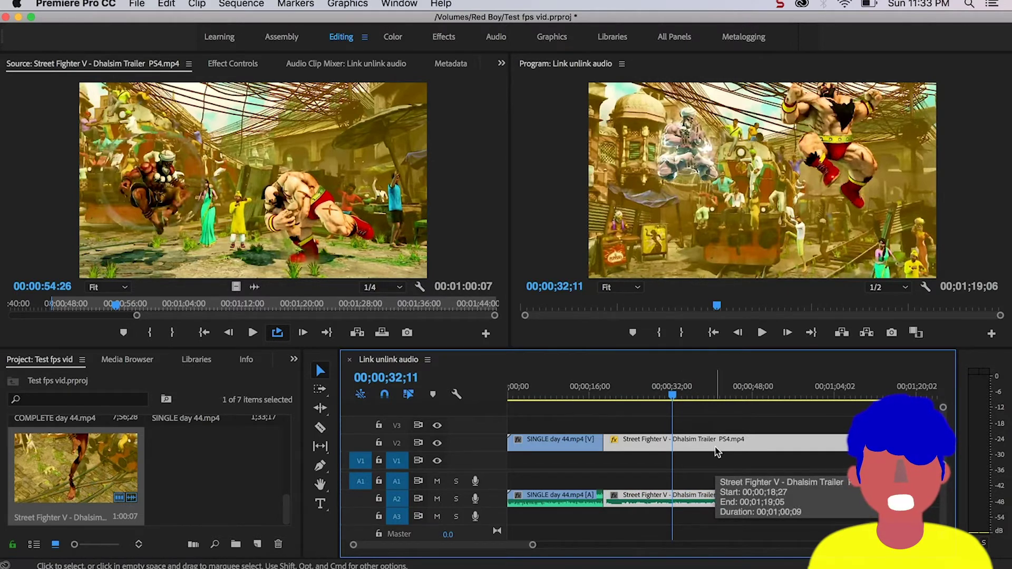
Link the video and audio of the Street Fighter V trailer clip again and clear the selection
{"action": "left_click_drag", "start_coordinate": [716, 452], "coordinate": [716, 449]}
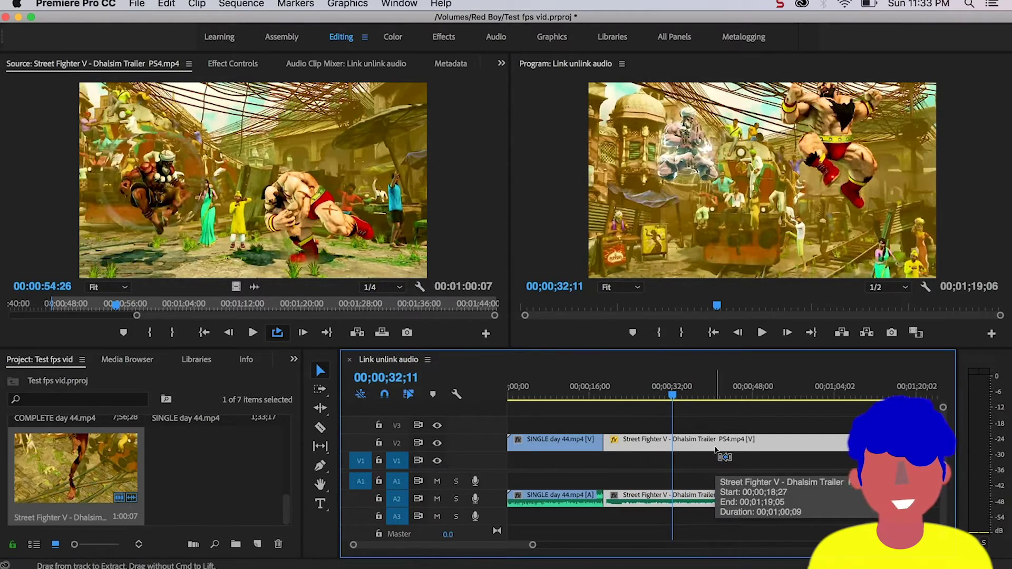
{"action": "left_click", "coordinate": [729, 465]}
{"action": "key", "text": "equal"}
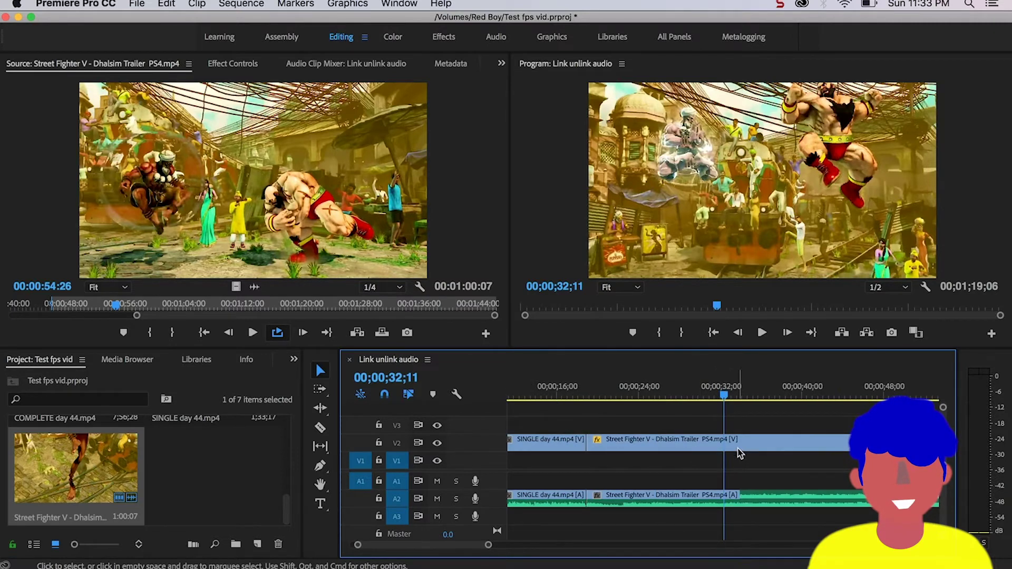
Select the Street Fighter V trailer clip and separate its video from its audio
{"action": "left_click", "coordinate": [738, 452]}
{"action": "key", "text": "minus"}
{"action": "key", "text": "equal"}
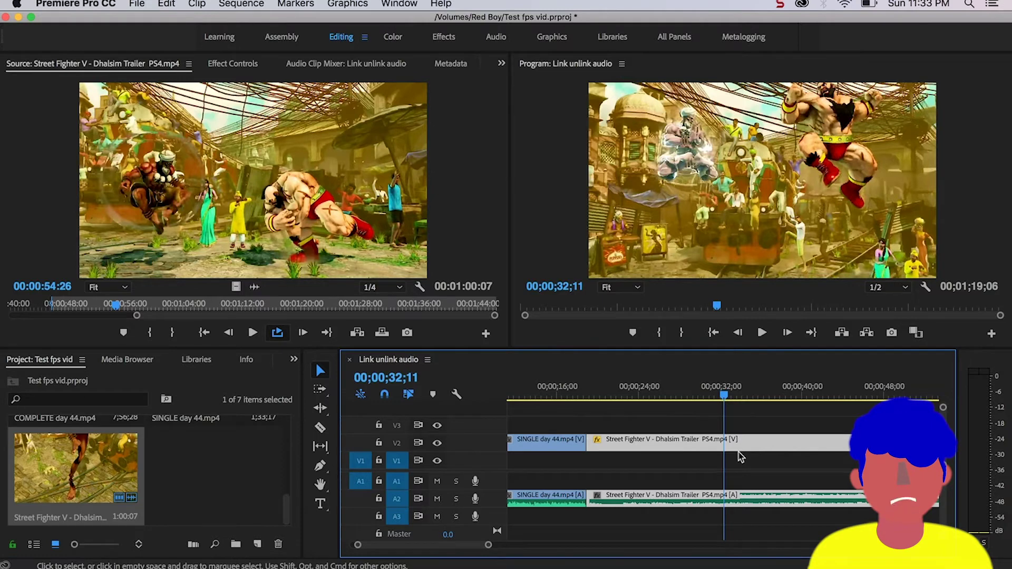
{"action": "key", "text": "super+l"}
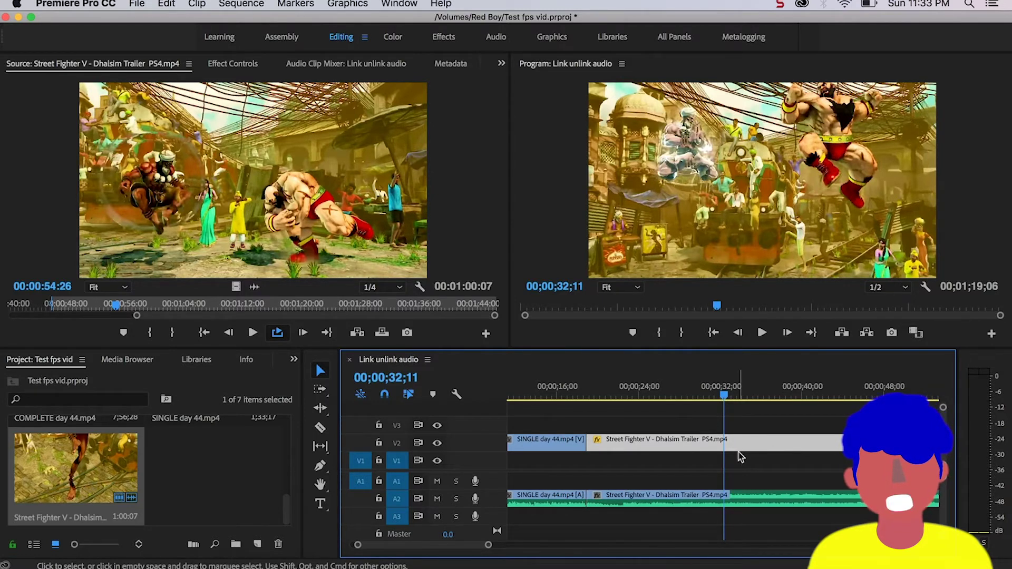
Check that the video and audio parts of the Street Fighter V trailer can be selected individually, and clear the selection
{"action": "left_click", "coordinate": [717, 498]}
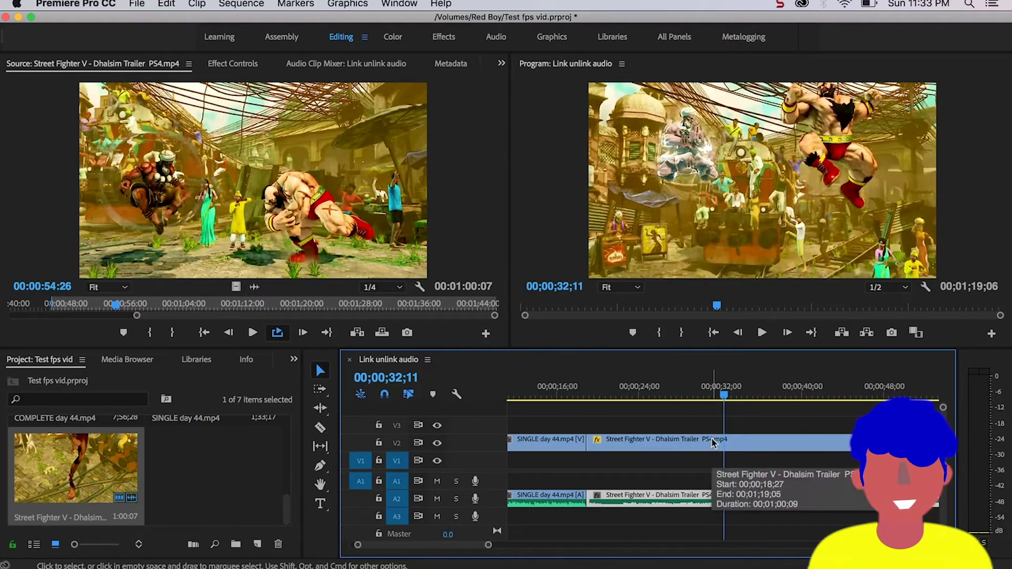
{"action": "key", "text": "minus"}
{"action": "left_click", "coordinate": [709, 439]}
{"action": "left_click", "coordinate": [699, 498]}
{"action": "left_click", "coordinate": [689, 441]}
{"action": "left_click", "coordinate": [709, 466]}
{"action": "key", "text": "minus"}
{"action": "key", "text": "equal"}
{"action": "key", "text": "equal"}
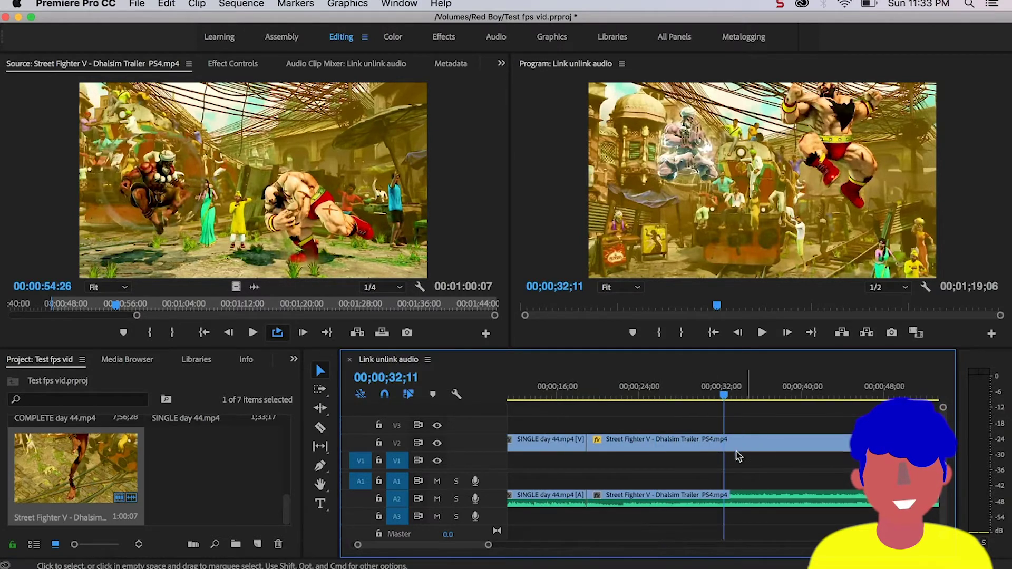
Select the SINGLE day 44.mp4 clip at the sequence start and unlink its video and audio
{"action": "key", "text": "minus"}
{"action": "key", "text": "minus"}
{"action": "key", "text": "minus"}
{"action": "key", "text": "backslash"}
{"action": "key", "text": "Home"}
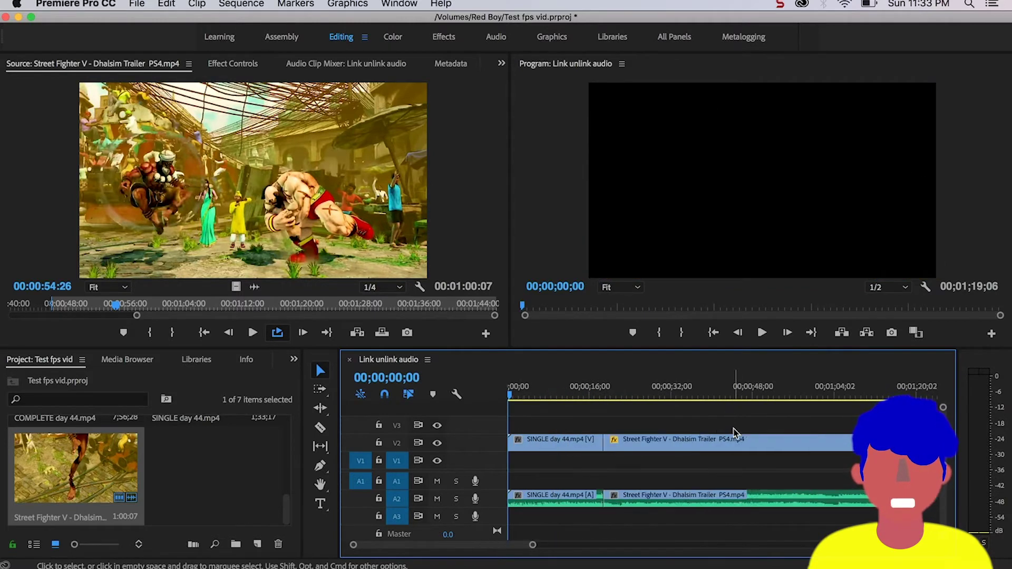
{"action": "left_click", "coordinate": [720, 445]}
{"action": "left_click", "coordinate": [656, 391]}
{"action": "left_click", "coordinate": [546, 441]}
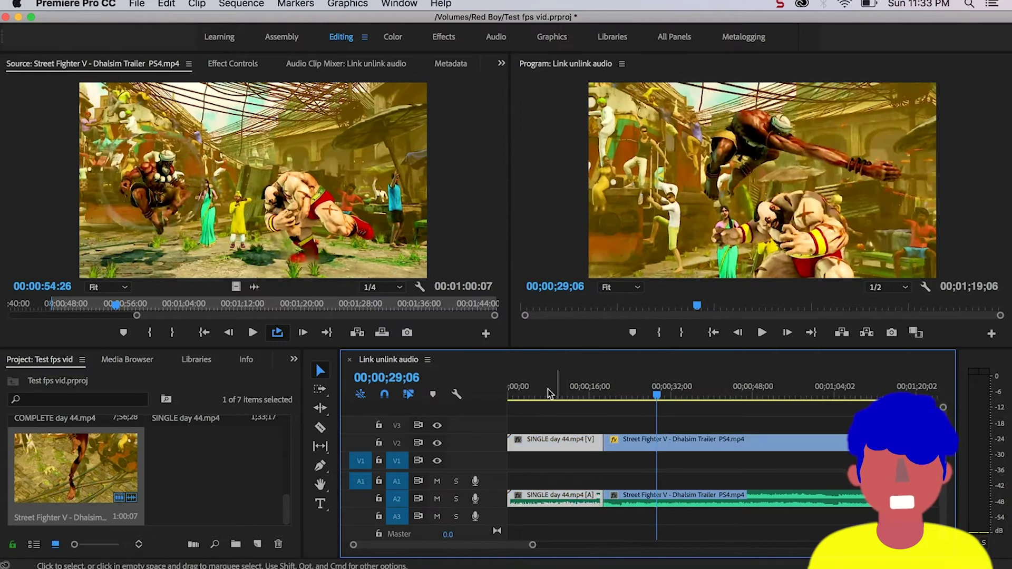
{"action": "key", "text": "super+l"}
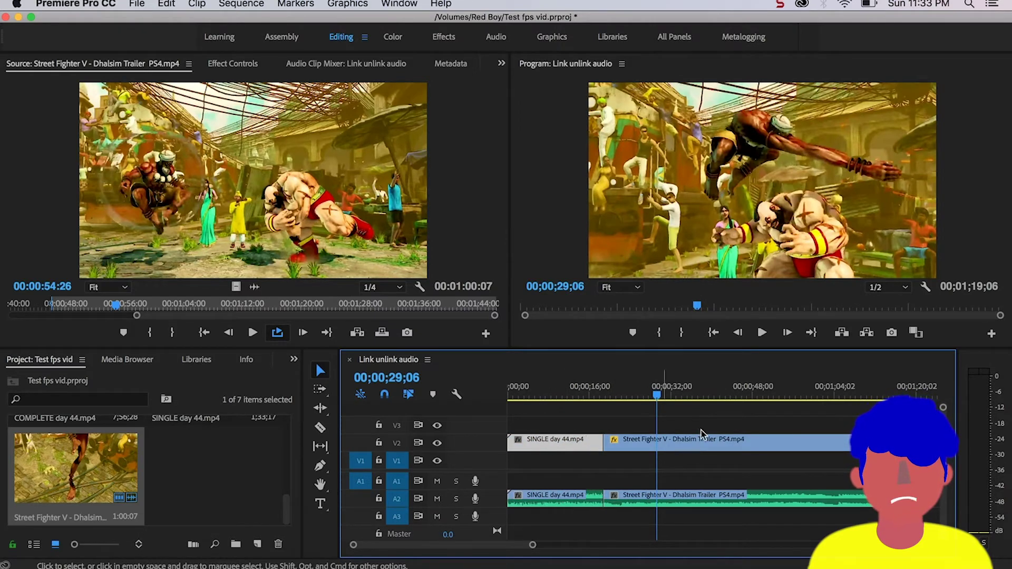
Select the Street Fighter V trailer's video part together with the SINGLE day 44.mp4 audio part and link them
{"action": "left_click", "coordinate": [695, 443]}
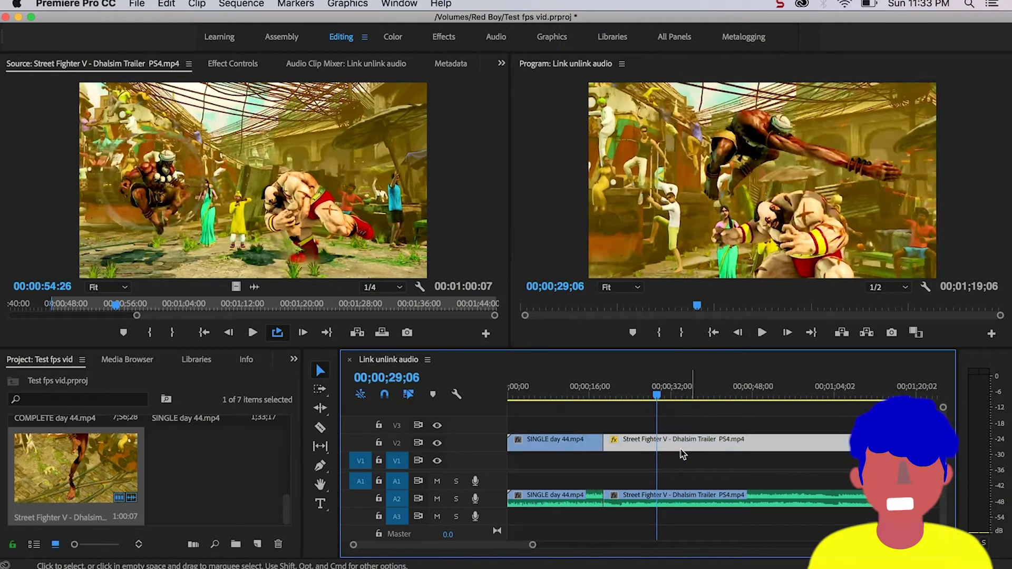
{"action": "left_click", "coordinate": [573, 503]}
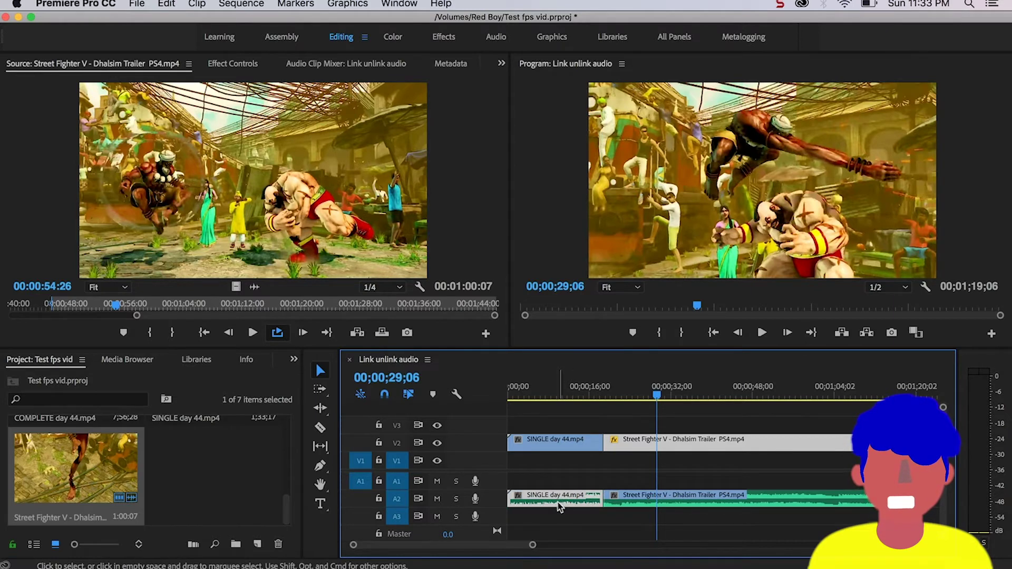
{"action": "left_click", "coordinate": [573, 419]}
{"action": "left_click", "coordinate": [569, 495]}
{"action": "left_click", "coordinate": [695, 439]}
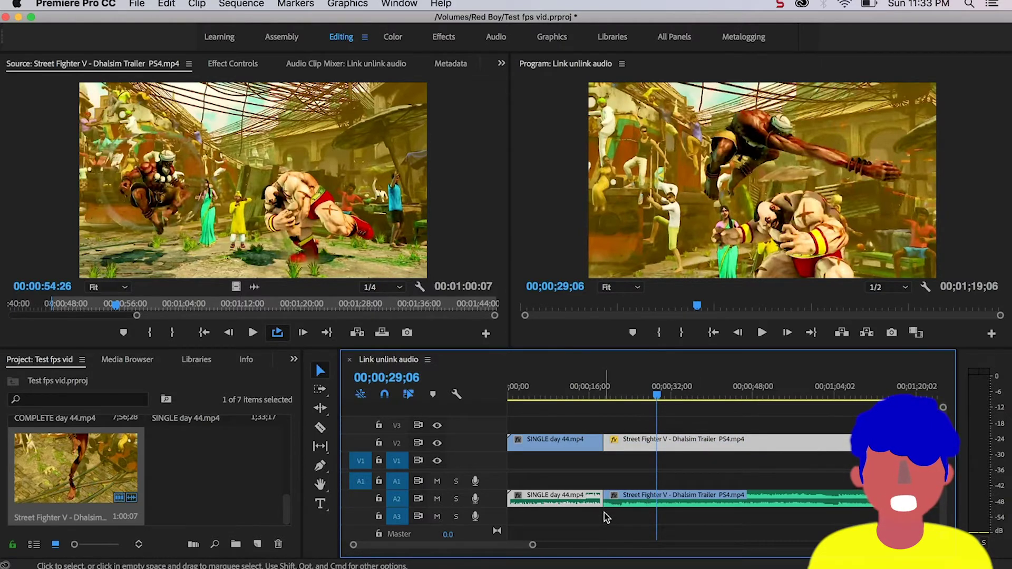
{"action": "left_click_drag", "start_coordinate": [743, 396], "coordinate": [589, 432]}
{"action": "key", "text": "="}
{"action": "key", "text": "minus"}
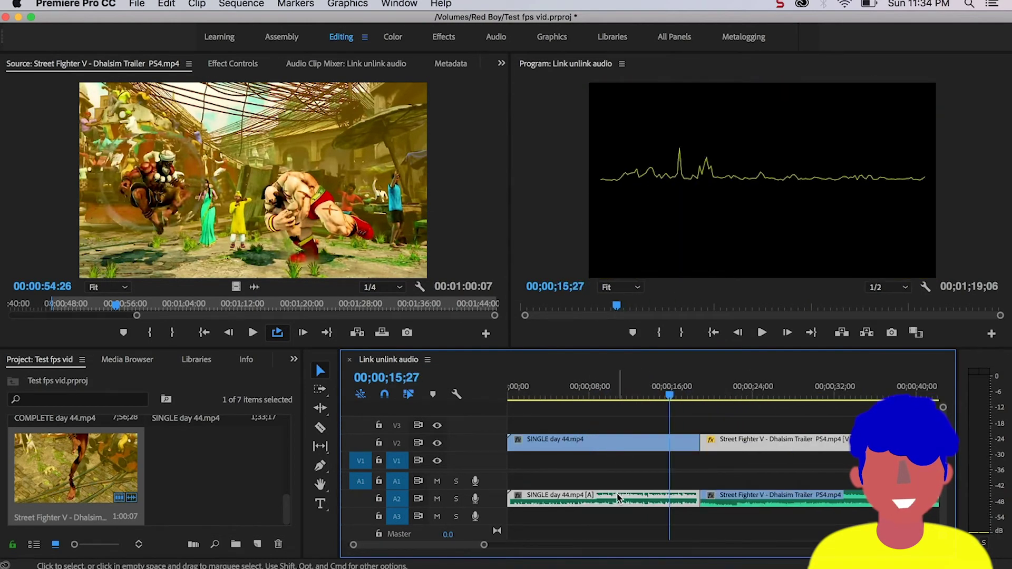
{"action": "key", "text": "minus"}
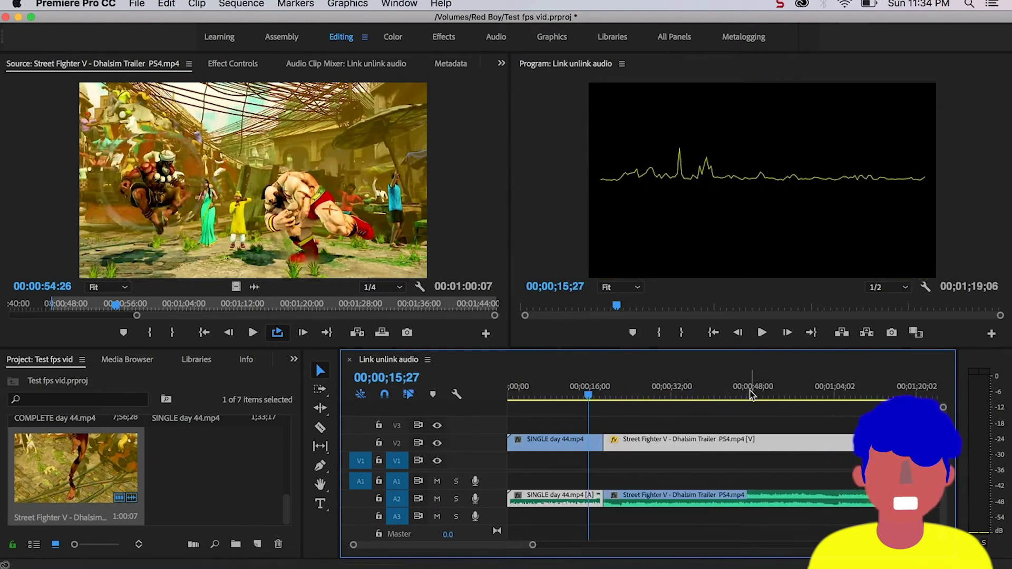
Move the linked Street Fighter V video and SINGLE day 44.mp4 audio along the timeline, so the video starts at about 00;02;34
{"action": "left_click", "coordinate": [742, 402]}
{"action": "key", "text": "minus"}
{"action": "key", "text": "minus"}
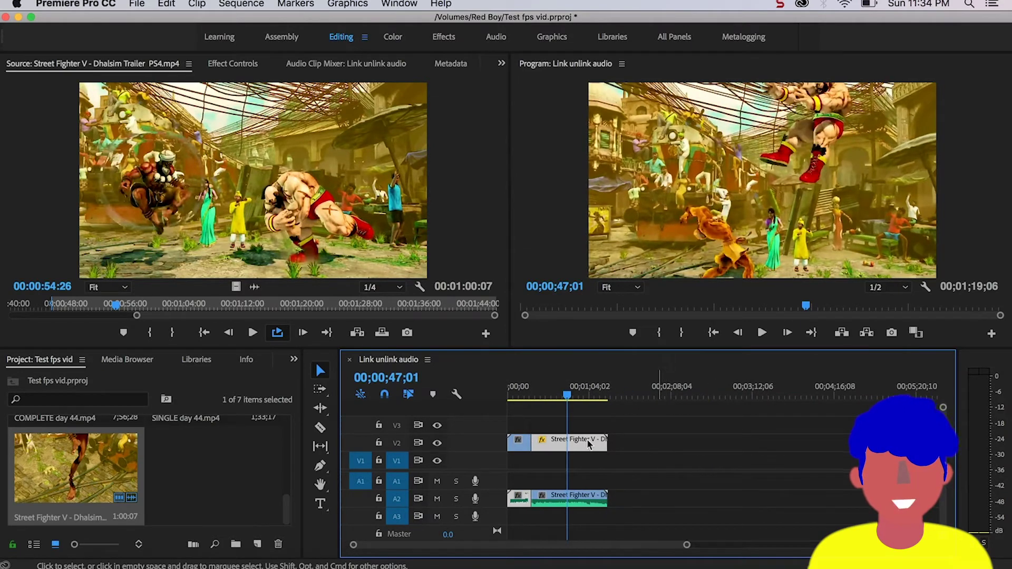
{"action": "left_click_drag", "start_coordinate": [569, 443], "coordinate": [765, 441]}
{"action": "left_click_drag", "start_coordinate": [735, 398], "coordinate": [730, 397]}
{"action": "left_click_drag", "start_coordinate": [745, 440], "coordinate": [721, 431]}
{"action": "left_click_drag", "start_coordinate": [729, 397], "coordinate": [518, 396]}
{"action": "key", "text": "equal"}
{"action": "key", "text": "equal"}
{"action": "key", "text": "equal"}
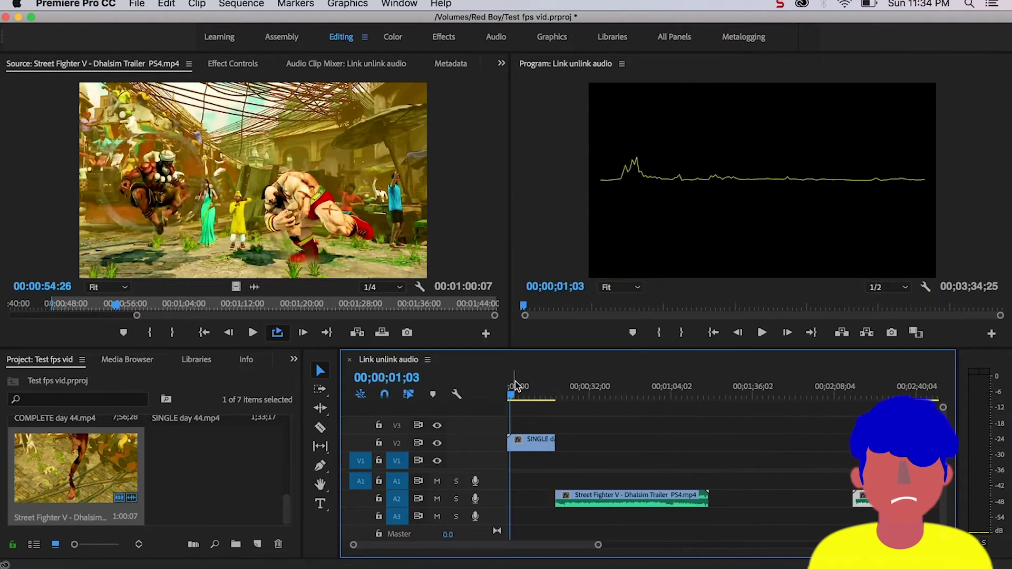
Try moving the SINGLE day 44.mp4 video part and the Street Fighter V audio part separately, leaving each at its original place
{"action": "left_click", "coordinate": [583, 452]}
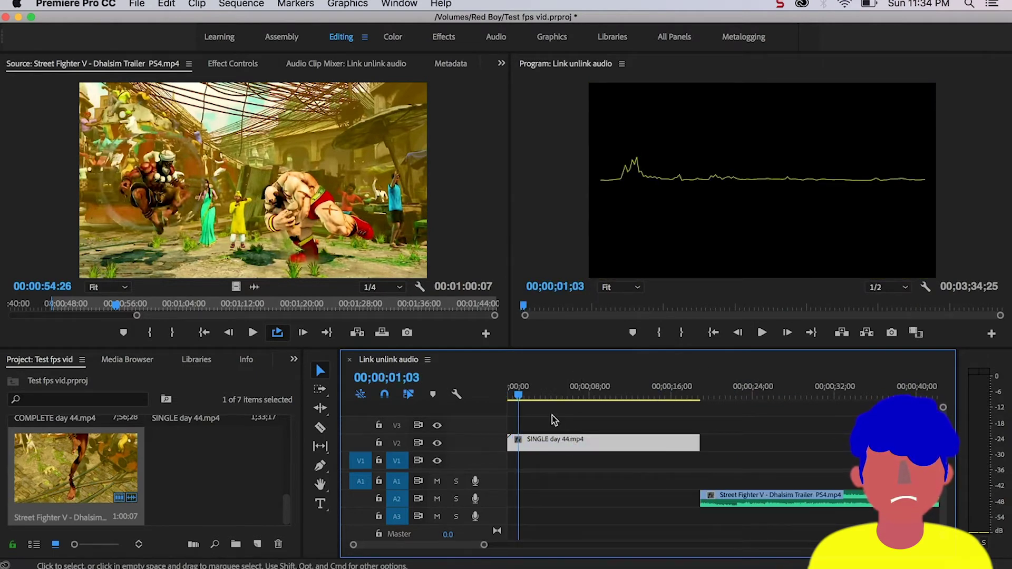
{"action": "left_click", "coordinate": [586, 396]}
{"action": "left_click_drag", "start_coordinate": [574, 448], "coordinate": [627, 445]}
{"action": "key", "text": "minus"}
{"action": "key", "text": "minus"}
{"action": "key", "text": "minus"}
{"action": "left_click_drag", "start_coordinate": [526, 443], "coordinate": [518, 443]}
{"action": "key", "text": "equal"}
{"action": "left_click", "coordinate": [613, 390]}
{"action": "left_click", "coordinate": [621, 501]}
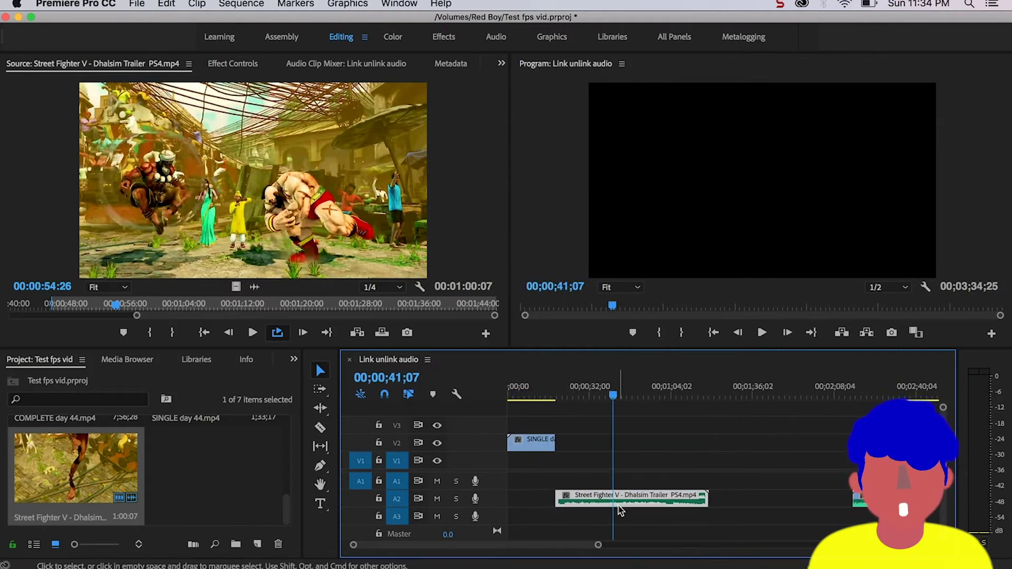
{"action": "mouse_move", "coordinate": [654, 507]}
{"action": "left_mouse_down"}
{"action": "mouse_move", "coordinate": [667, 506]}
{"action": "mouse_move", "coordinate": [653, 506]}
{"action": "left_mouse_up"}
Move the linked pair back, with the SINGLE day 44.mp4 audio at the sequence start, and return the playhead to 00;00;00;00
{"action": "key", "text": "minus"}
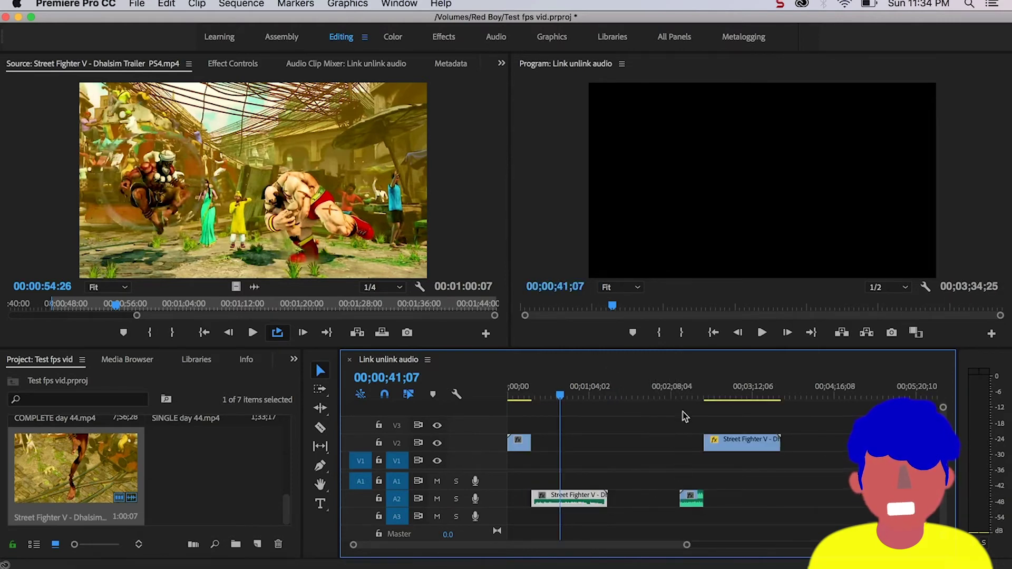
{"action": "left_click", "coordinate": [708, 443]}
{"action": "left_click_drag", "start_coordinate": [732, 441], "coordinate": [560, 444]}
{"action": "key", "text": "Home"}
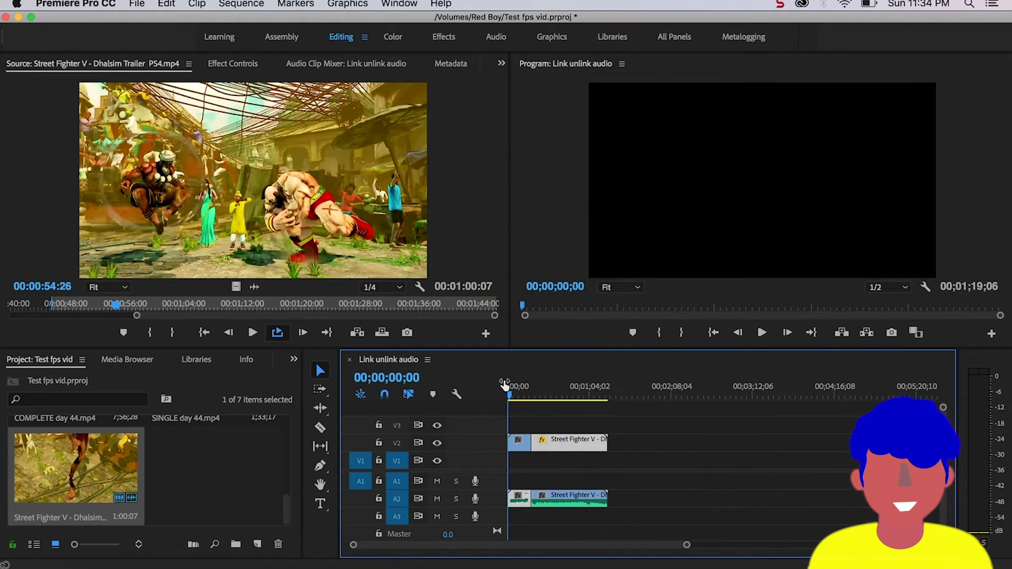
{"action": "key", "text": "backslash"}
{"action": "key", "text": "equal"}
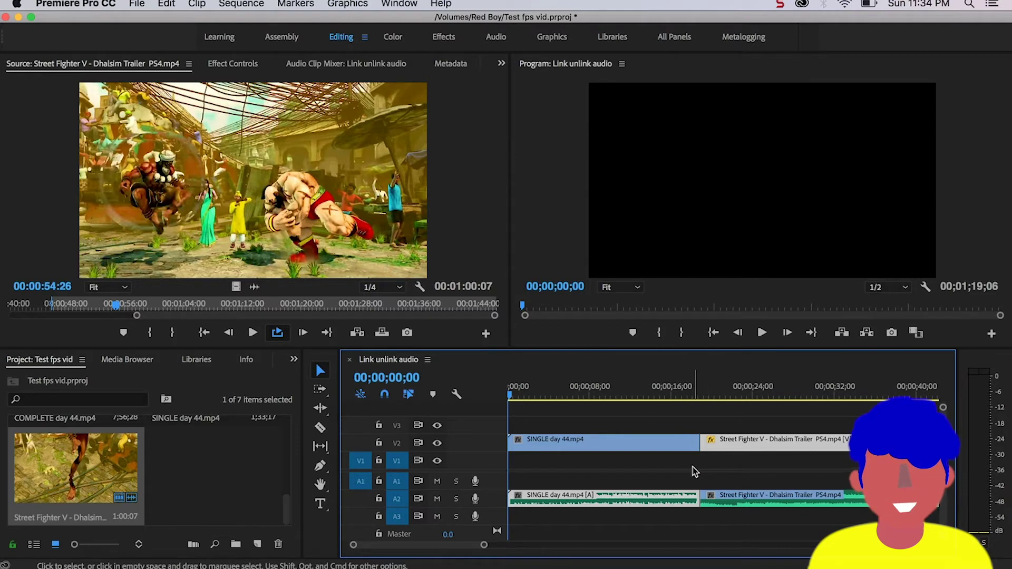
Unlink the Street Fighter V video part from the SINGLE day 44.mp4 audio part and select the parts individually
{"action": "key", "text": "minus"}
{"action": "left_click", "coordinate": [655, 420]}
{"action": "left_click", "coordinate": [656, 445]}
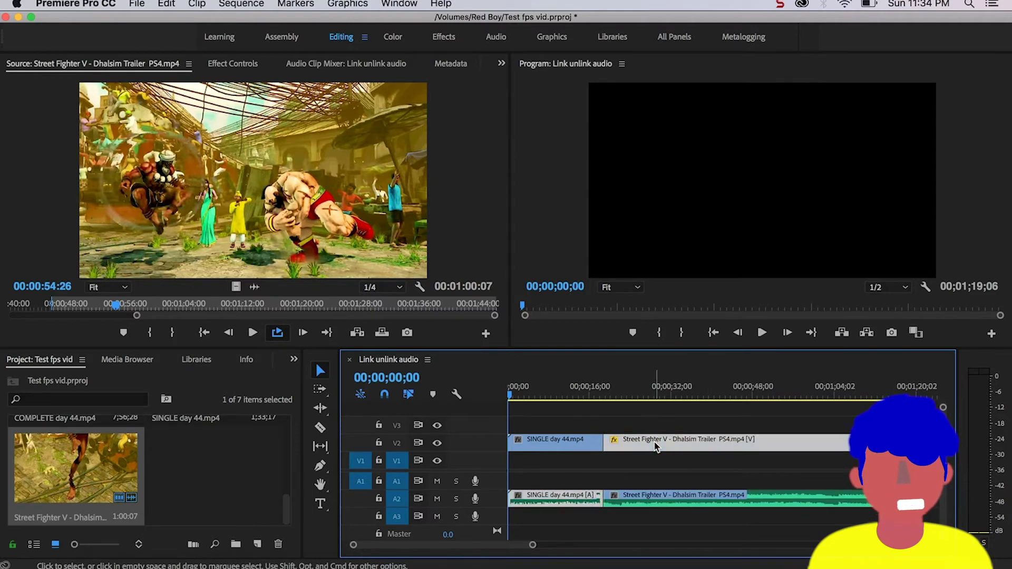
{"action": "key", "text": "super+l"}
{"action": "left_click", "coordinate": [634, 477]}
{"action": "left_click", "coordinate": [637, 451]}
{"action": "left_click", "coordinate": [573, 503]}
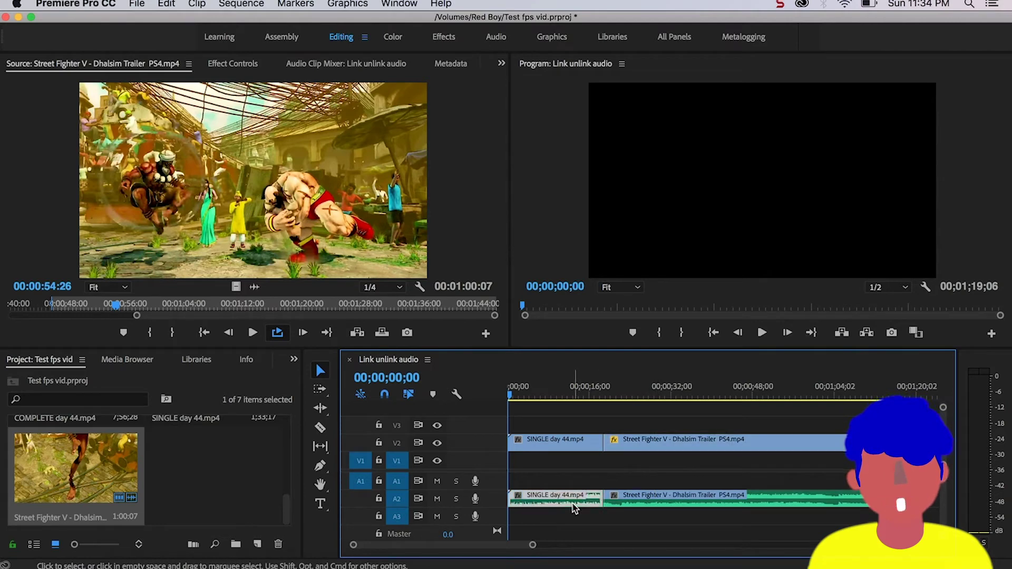
Delete only the video part of SINGLE day 44.mp4 from the timeline
{"action": "left_click", "coordinate": [574, 444]}
{"action": "key", "text": "minus"}
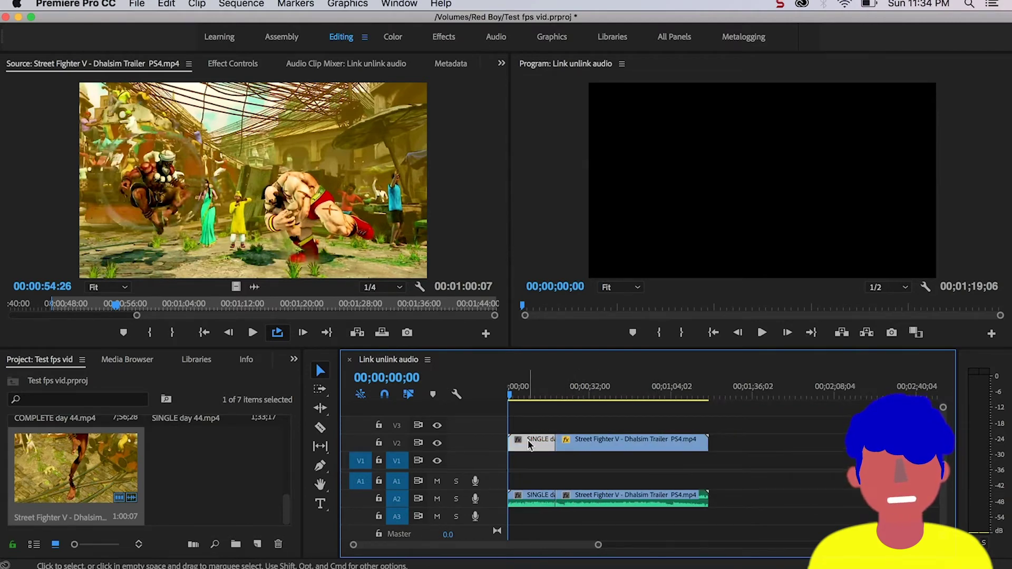
{"action": "key", "text": "equal"}
{"action": "left_click_drag", "start_coordinate": [524, 387], "coordinate": [548, 387]}
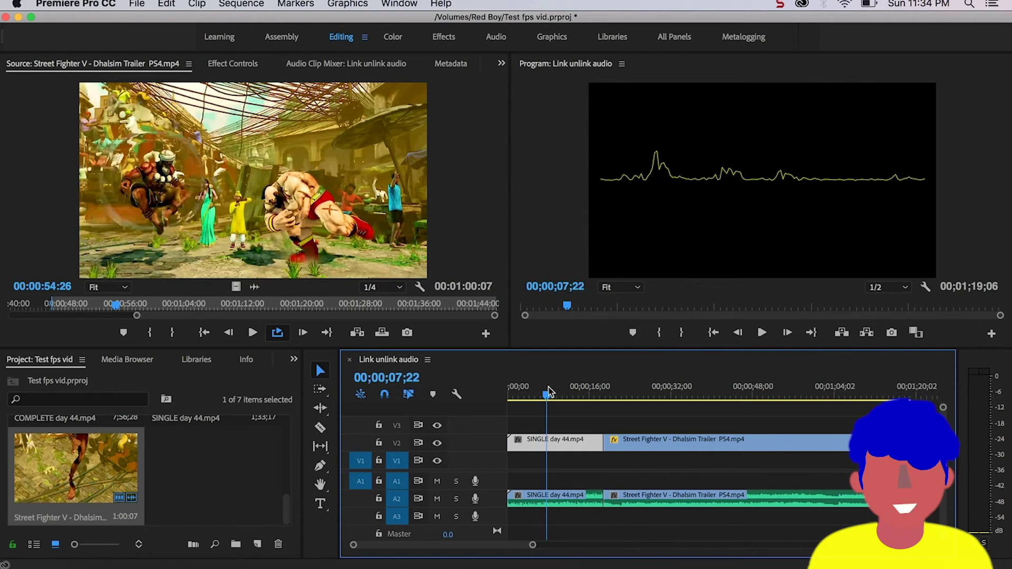
{"action": "key", "text": "Delete"}
Move the Street Fighter V trailer's video part to the sequence start above the SINGLE day 44.mp4 audio and return the playhead there
{"action": "left_click", "coordinate": [659, 445]}
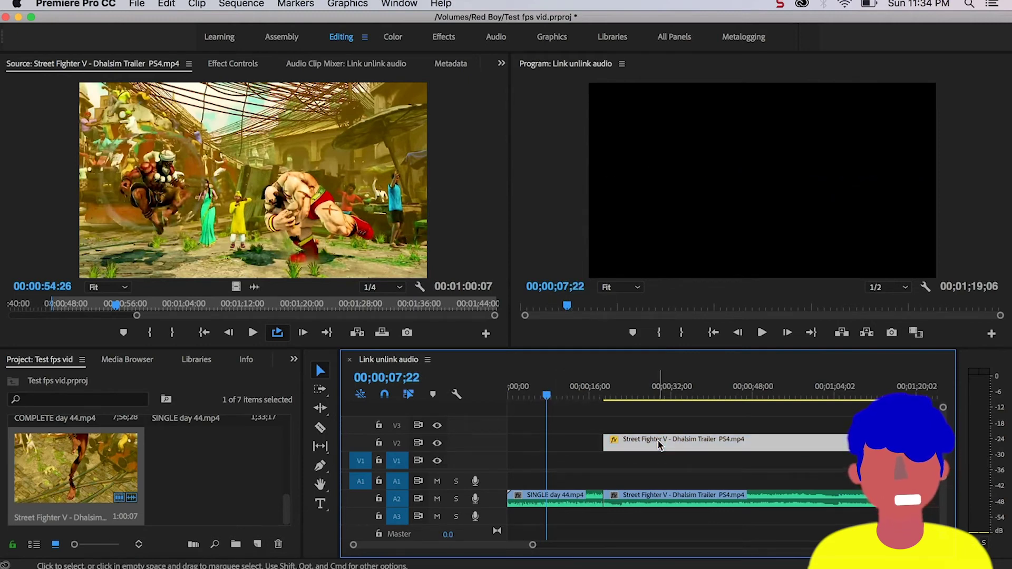
{"action": "left_click_drag", "start_coordinate": [671, 446], "coordinate": [574, 446]}
{"action": "left_click_drag", "start_coordinate": [544, 403], "coordinate": [509, 403]}
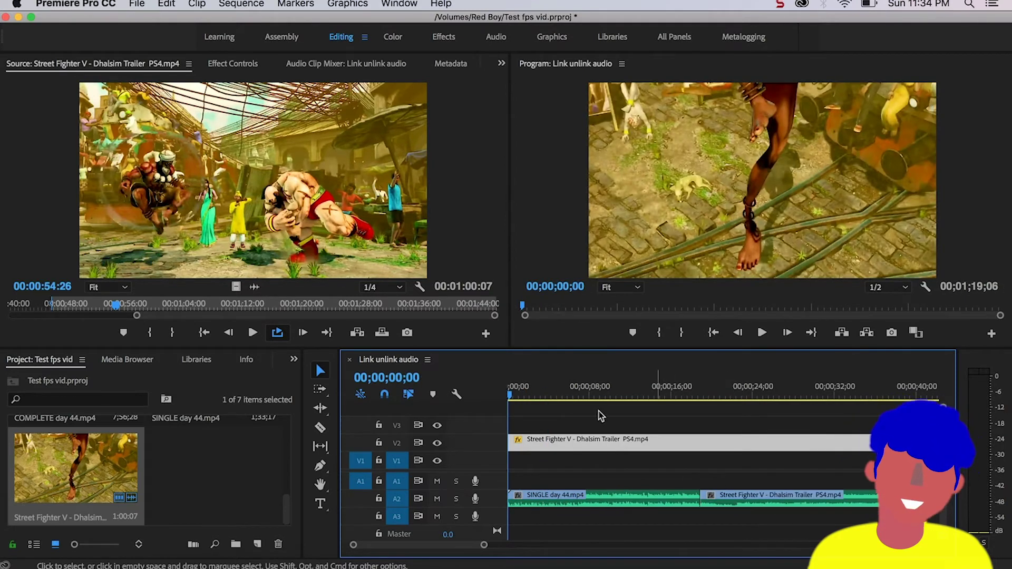
{"action": "left_click", "coordinate": [550, 384]}
{"action": "left_click_drag", "start_coordinate": [551, 394], "coordinate": [495, 396]}
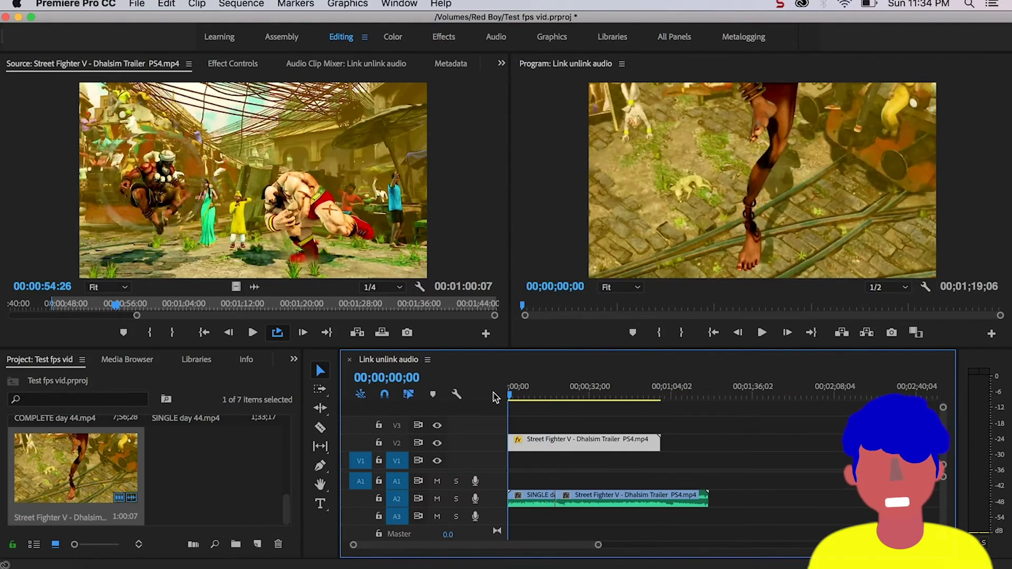
Delete the audio part of the Street Fighter V trailer from the timeline
{"action": "key", "text": "="}
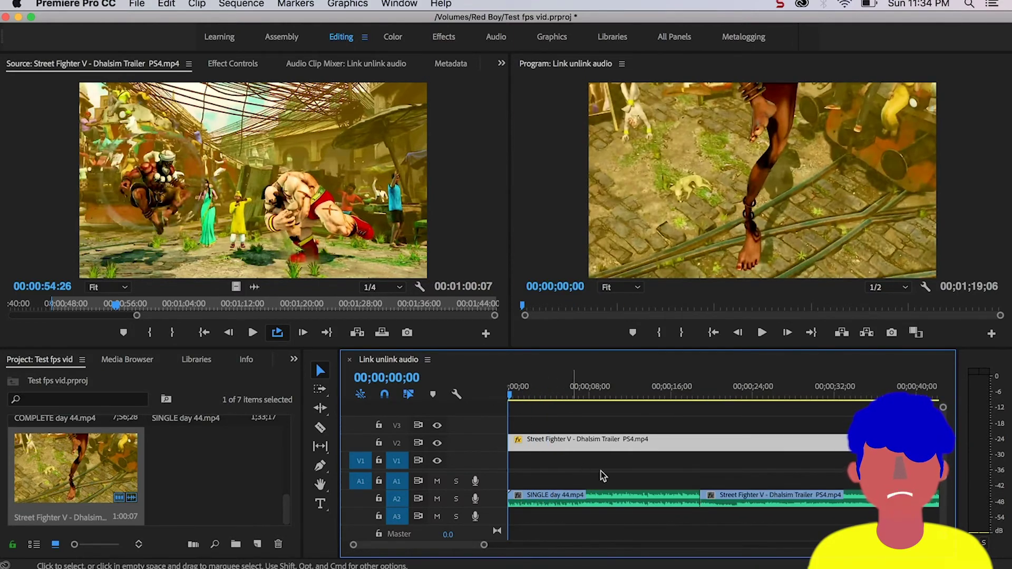
{"action": "left_click", "coordinate": [740, 496]}
{"action": "key", "text": "Delete"}
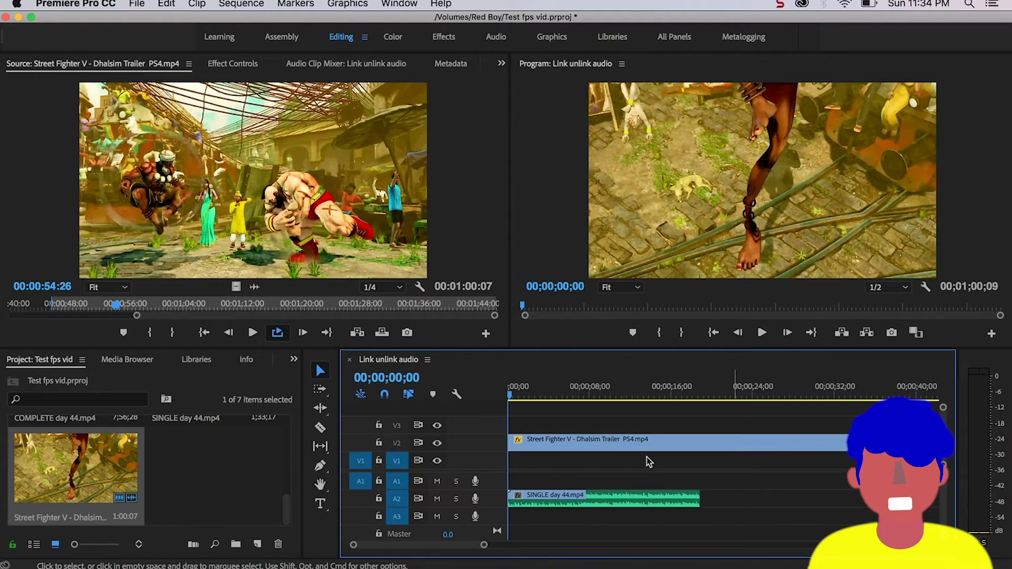
Link the Street Fighter V trailer's video part with the SINGLE day 44.mp4 audio part
{"action": "left_click", "coordinate": [635, 441]}
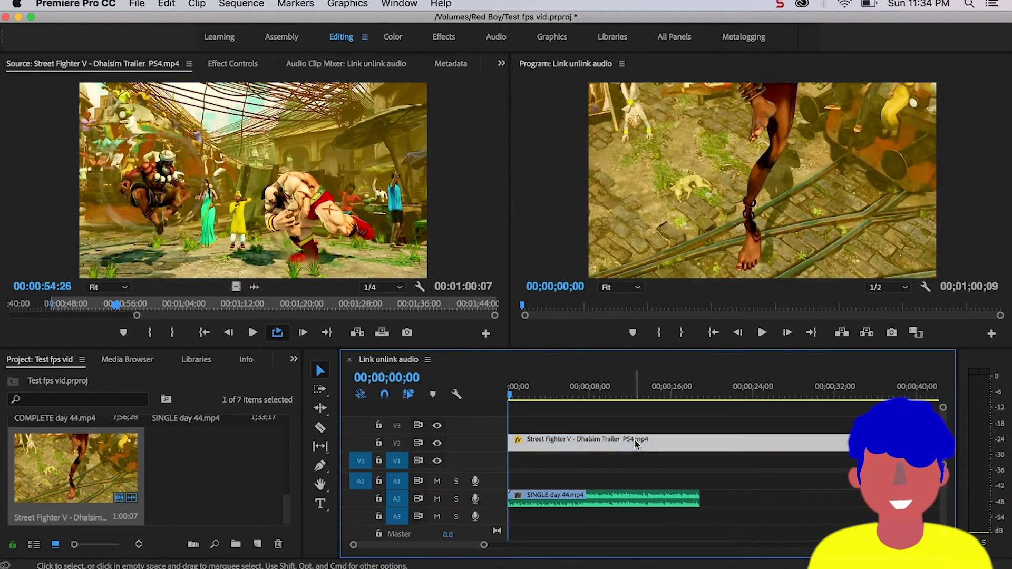
{"action": "left_click", "coordinate": [604, 499], "text": "shift"}
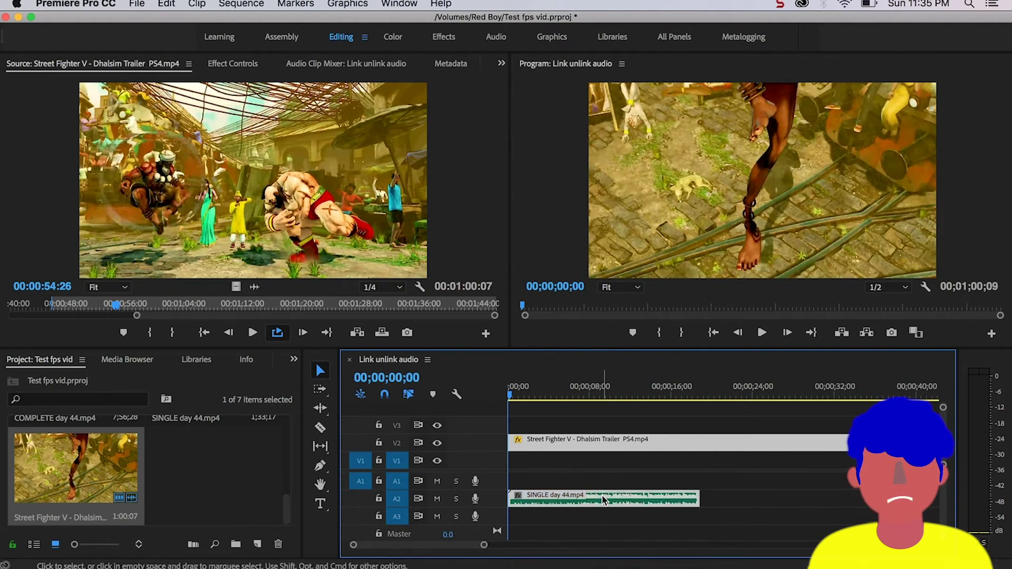
{"action": "key", "text": "super+l"}
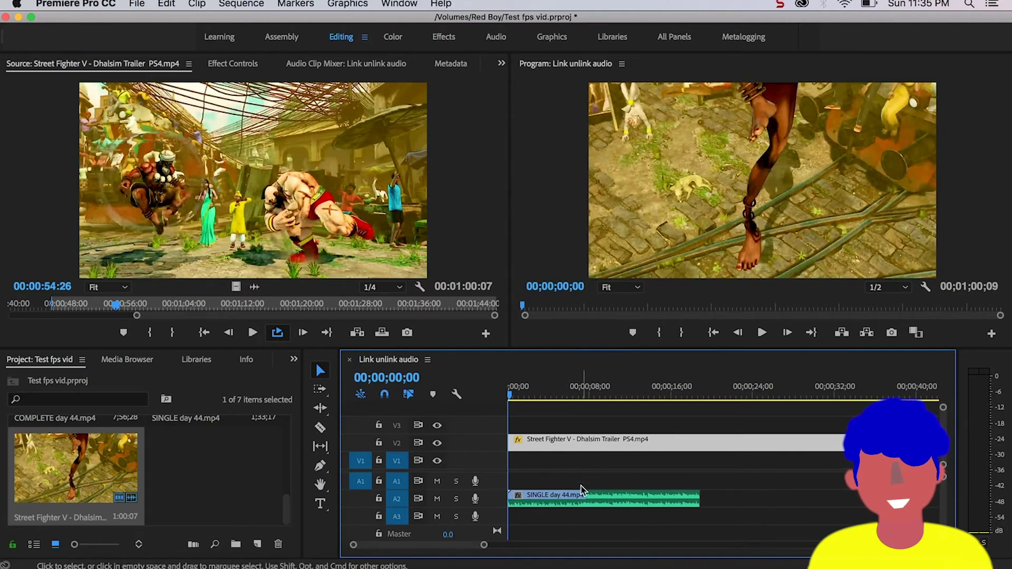
{"action": "left_click", "coordinate": [195, 4]}
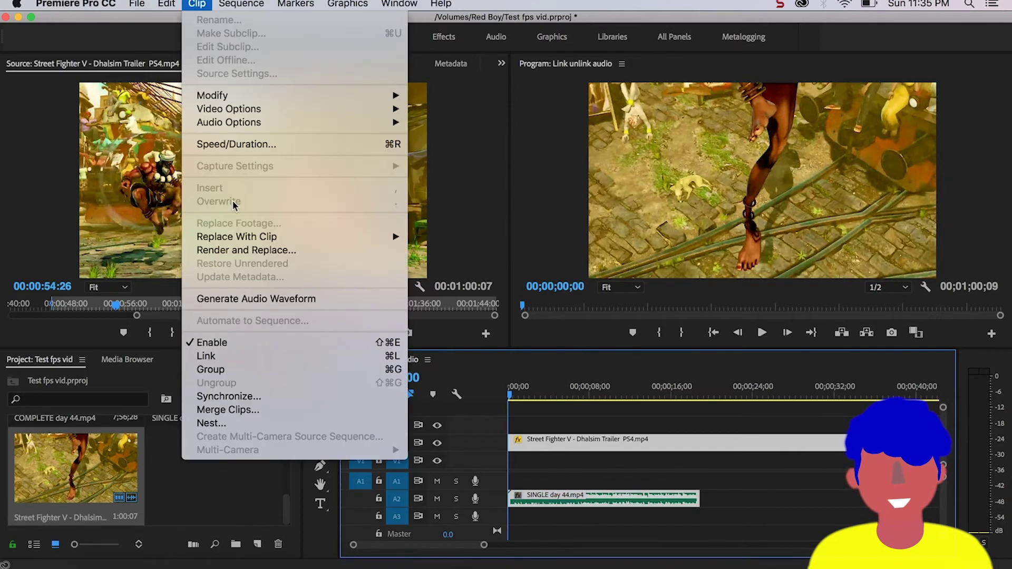
{"action": "left_click", "coordinate": [227, 356]}
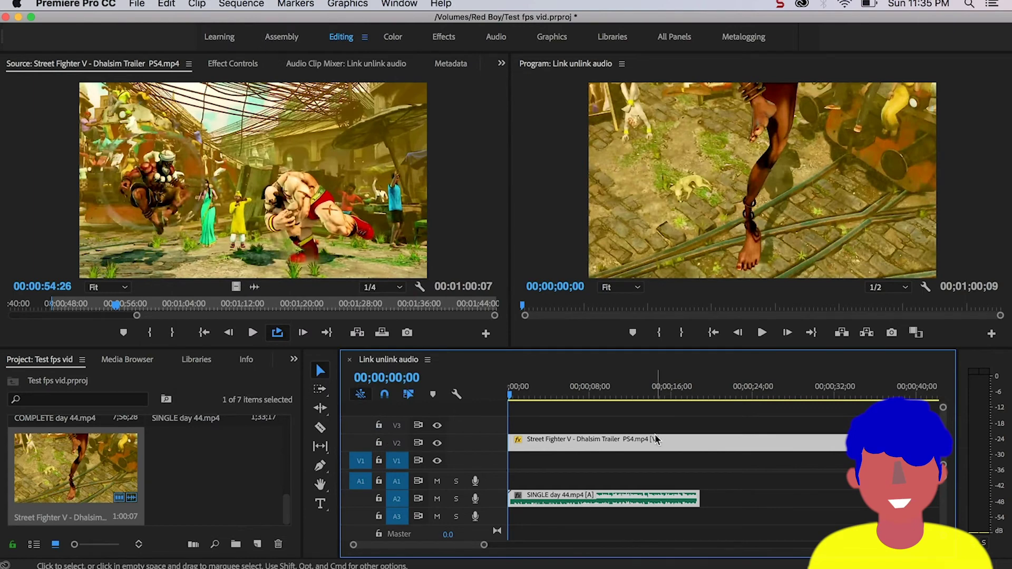
Play the linked trailer video and SINGLE day 44.mp4 audio from the sequence start to about 7 seconds
{"action": "key", "text": "minus"}
{"action": "key", "text": "minus"}
{"action": "key", "text": "minus"}
{"action": "key", "text": "equal"}
{"action": "key", "text": "equal"}
{"action": "key", "text": "equal"}
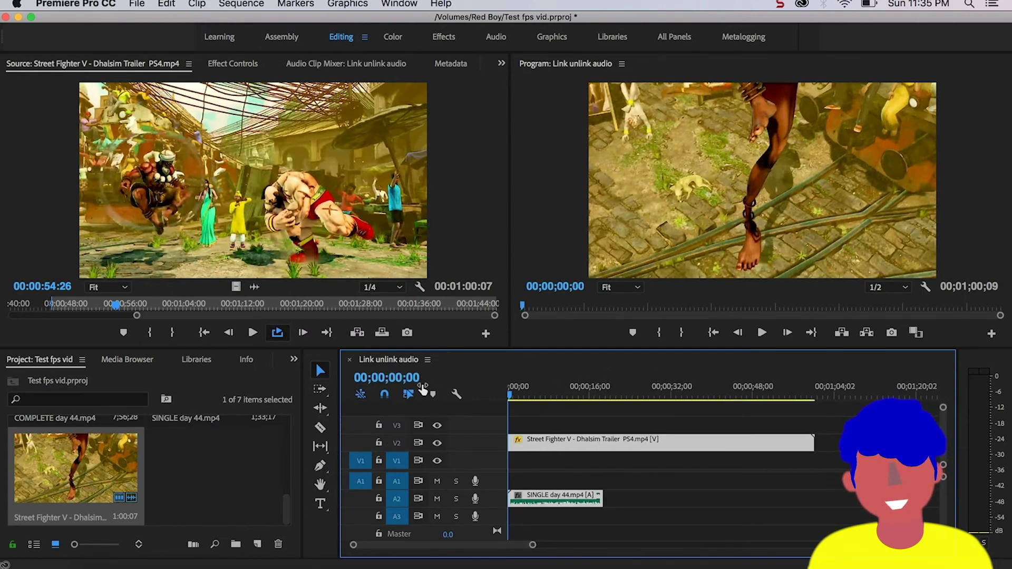
{"action": "key", "text": "equal"}
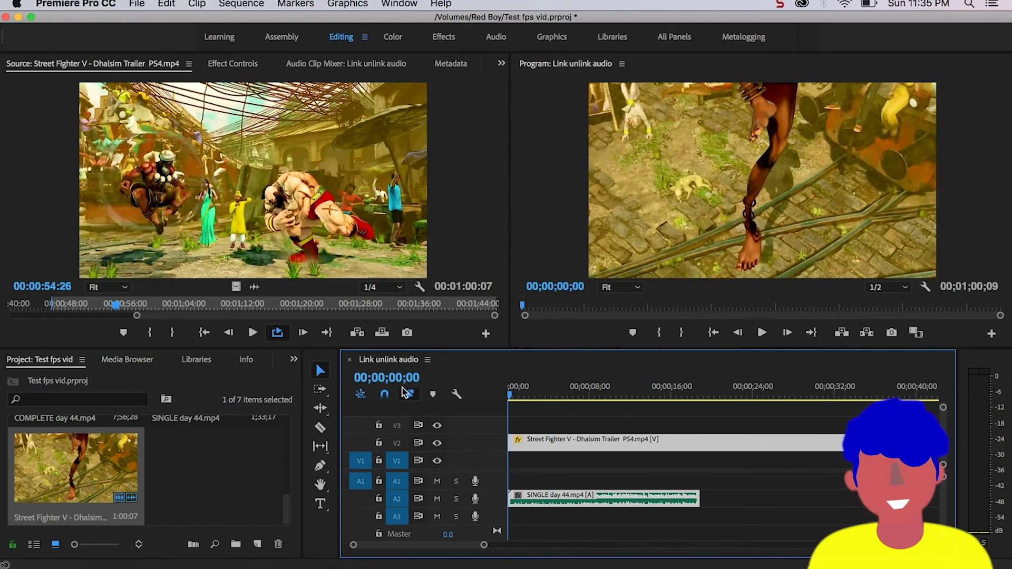
{"action": "key", "text": "space"}
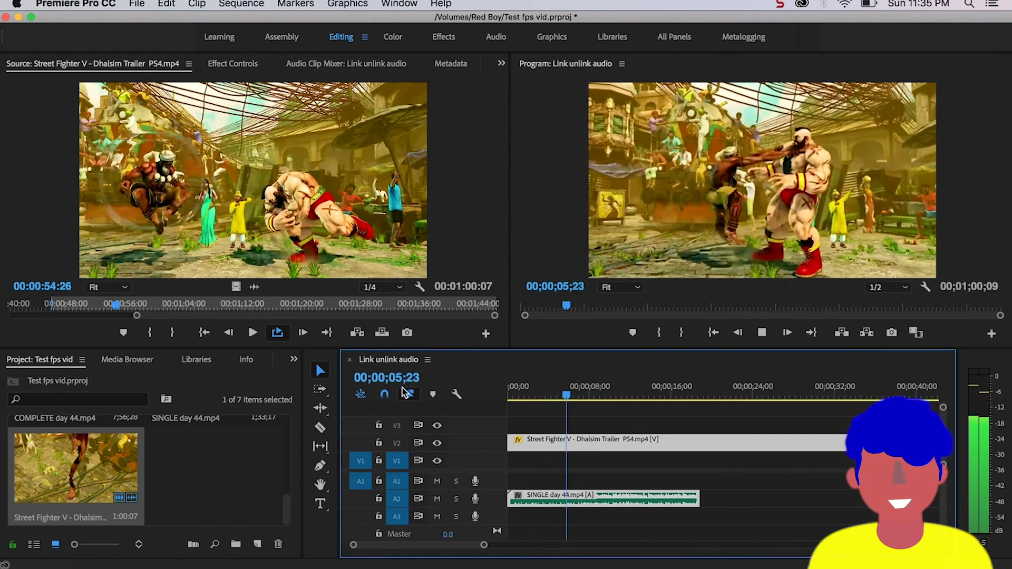
{"action": "key", "text": "space"}
Look up the Unlink command for the linked trailer video and SINGLE day 44.mp4 audio without applying it
{"action": "key", "text": "minus"}
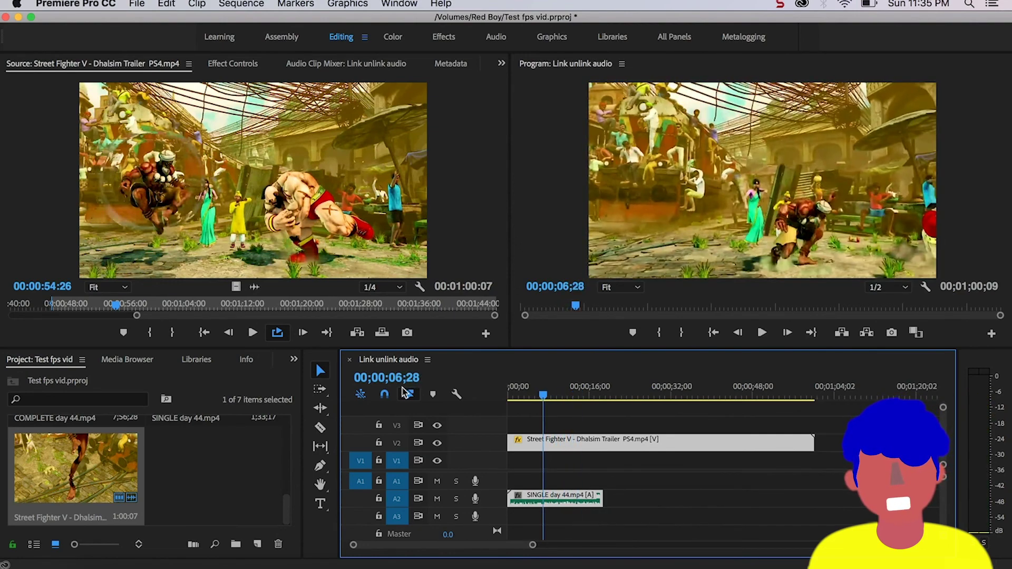
{"action": "left_click", "coordinate": [406, 394]}
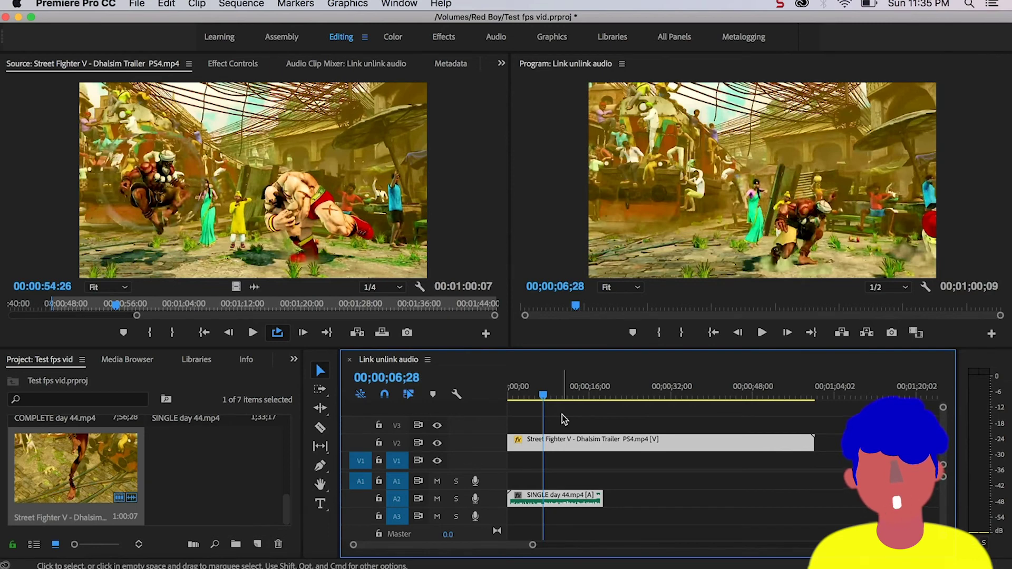
{"action": "key", "text": "equal"}
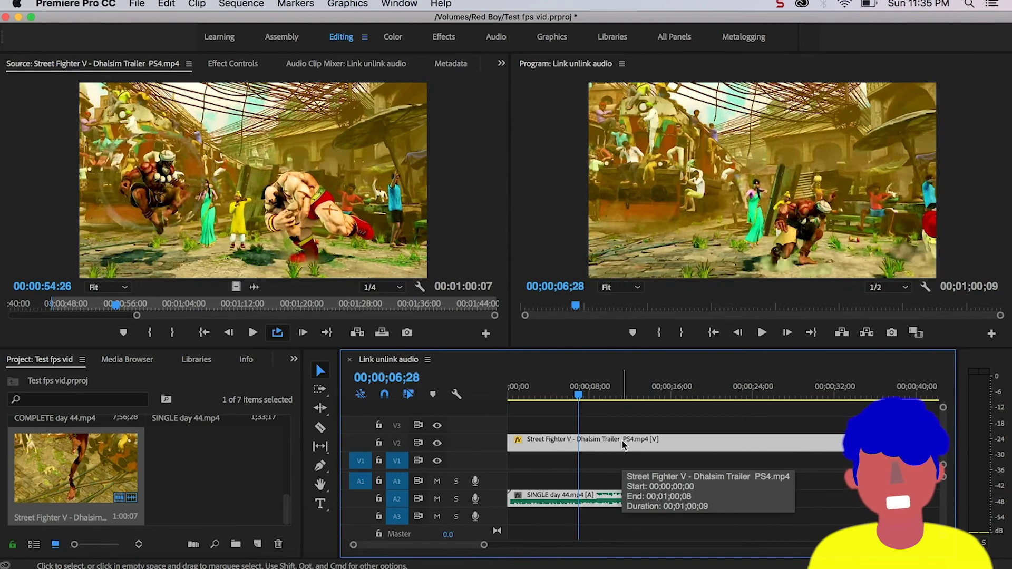
{"action": "left_click", "coordinate": [198, 4]}
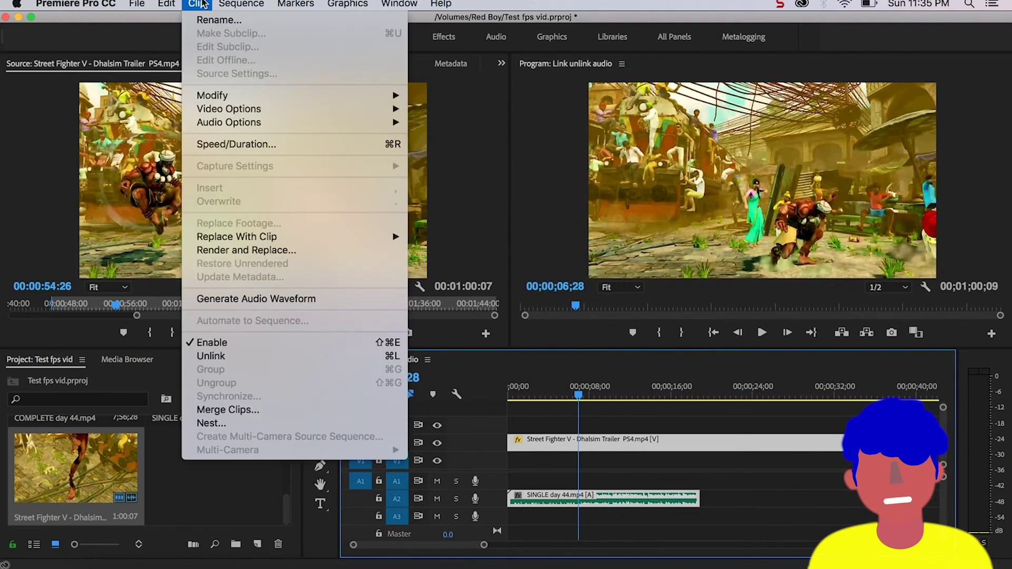
{"action": "left_click", "coordinate": [233, 359]}
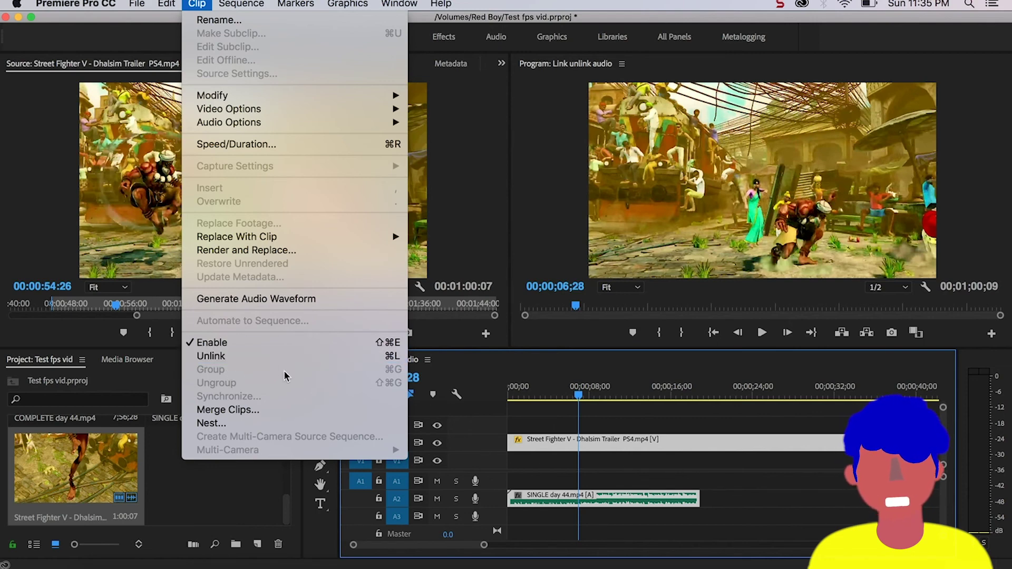
{"action": "left_click", "coordinate": [685, 424]}
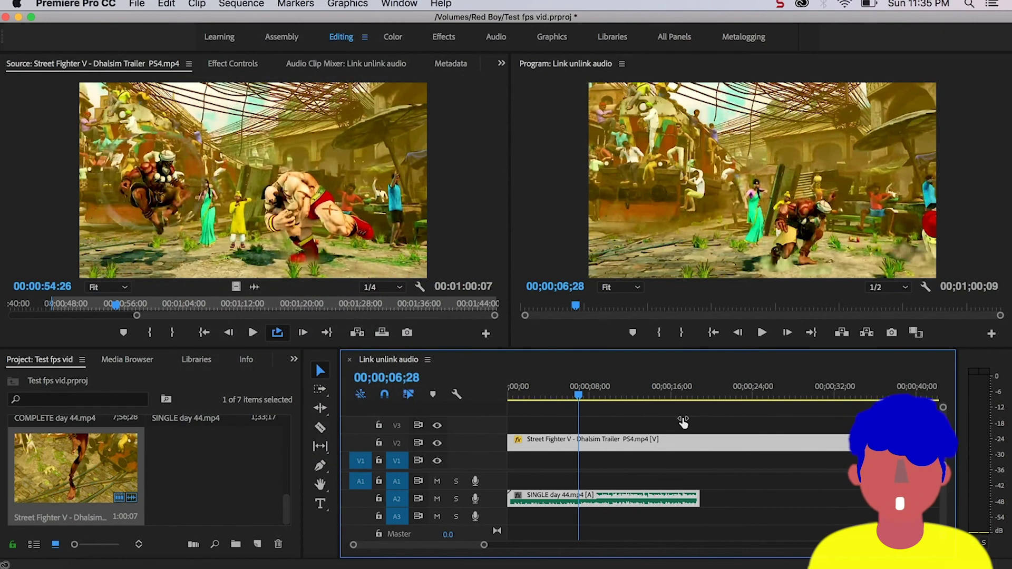
Return the playhead to the start of the Link unlink audio sequence
{"action": "key", "text": "minus"}
{"action": "key", "text": "minus"}
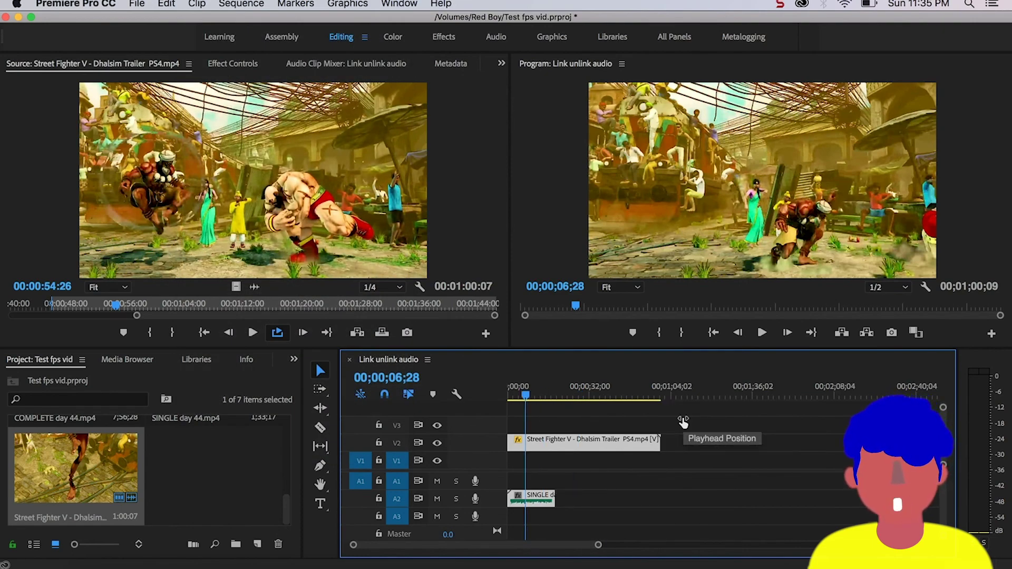
{"action": "key", "text": "equal"}
{"action": "key", "text": "equal"}
{"action": "key", "text": "minus"}
{"action": "key", "text": "equal"}
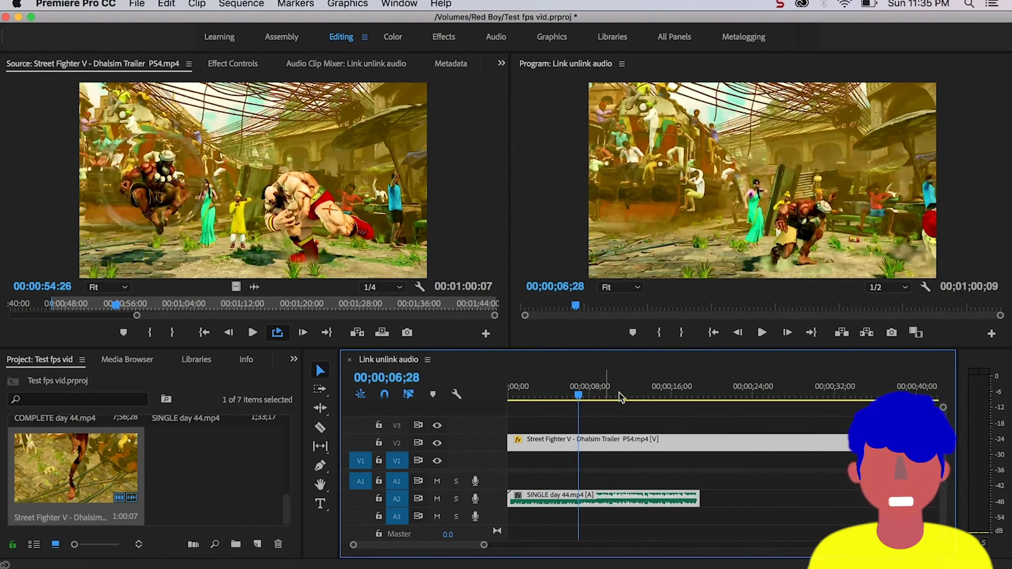
{"action": "key", "text": "Home"}
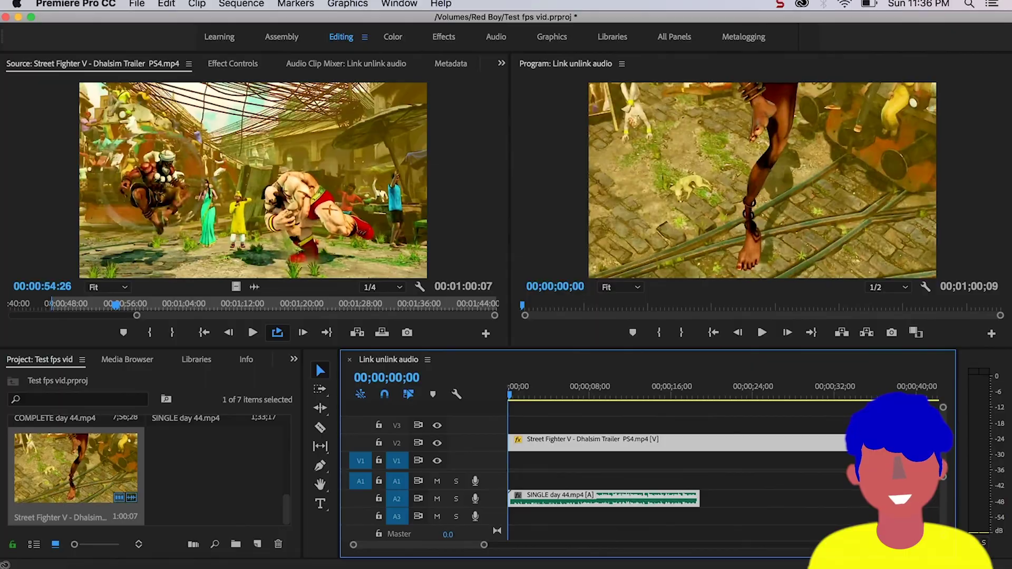